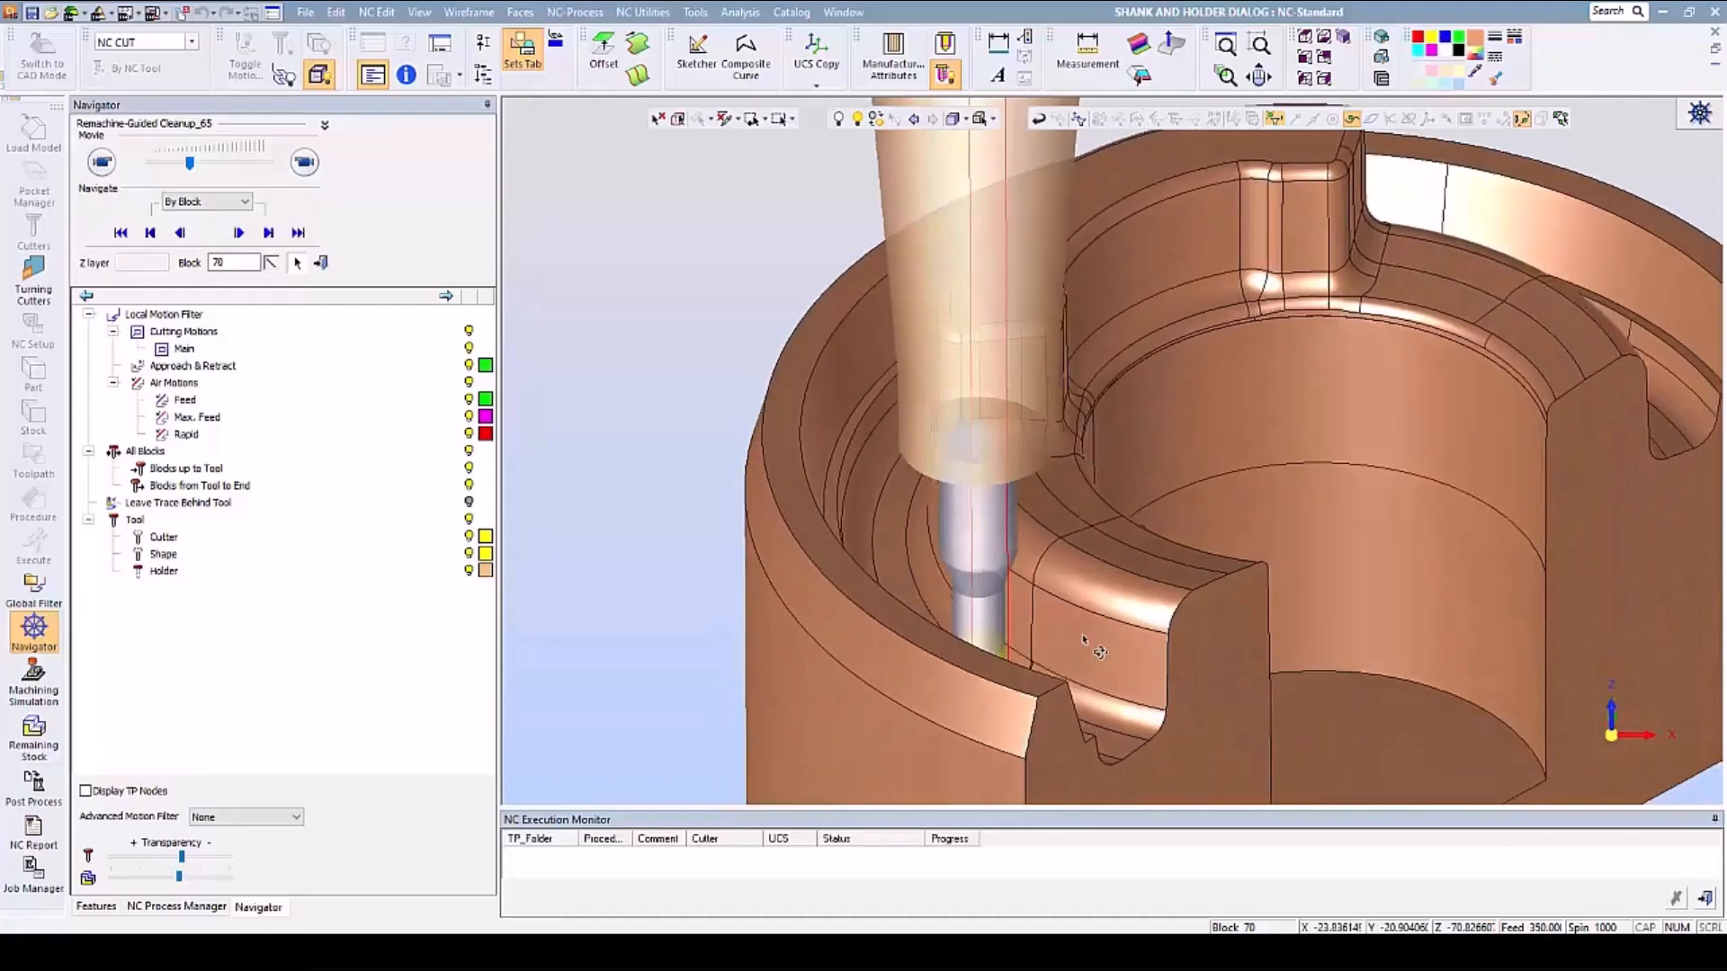
- Exit the toolpath Navigator and show the Stock - Surf_55 stock over the part
scroll(895, 566, "up", 2)
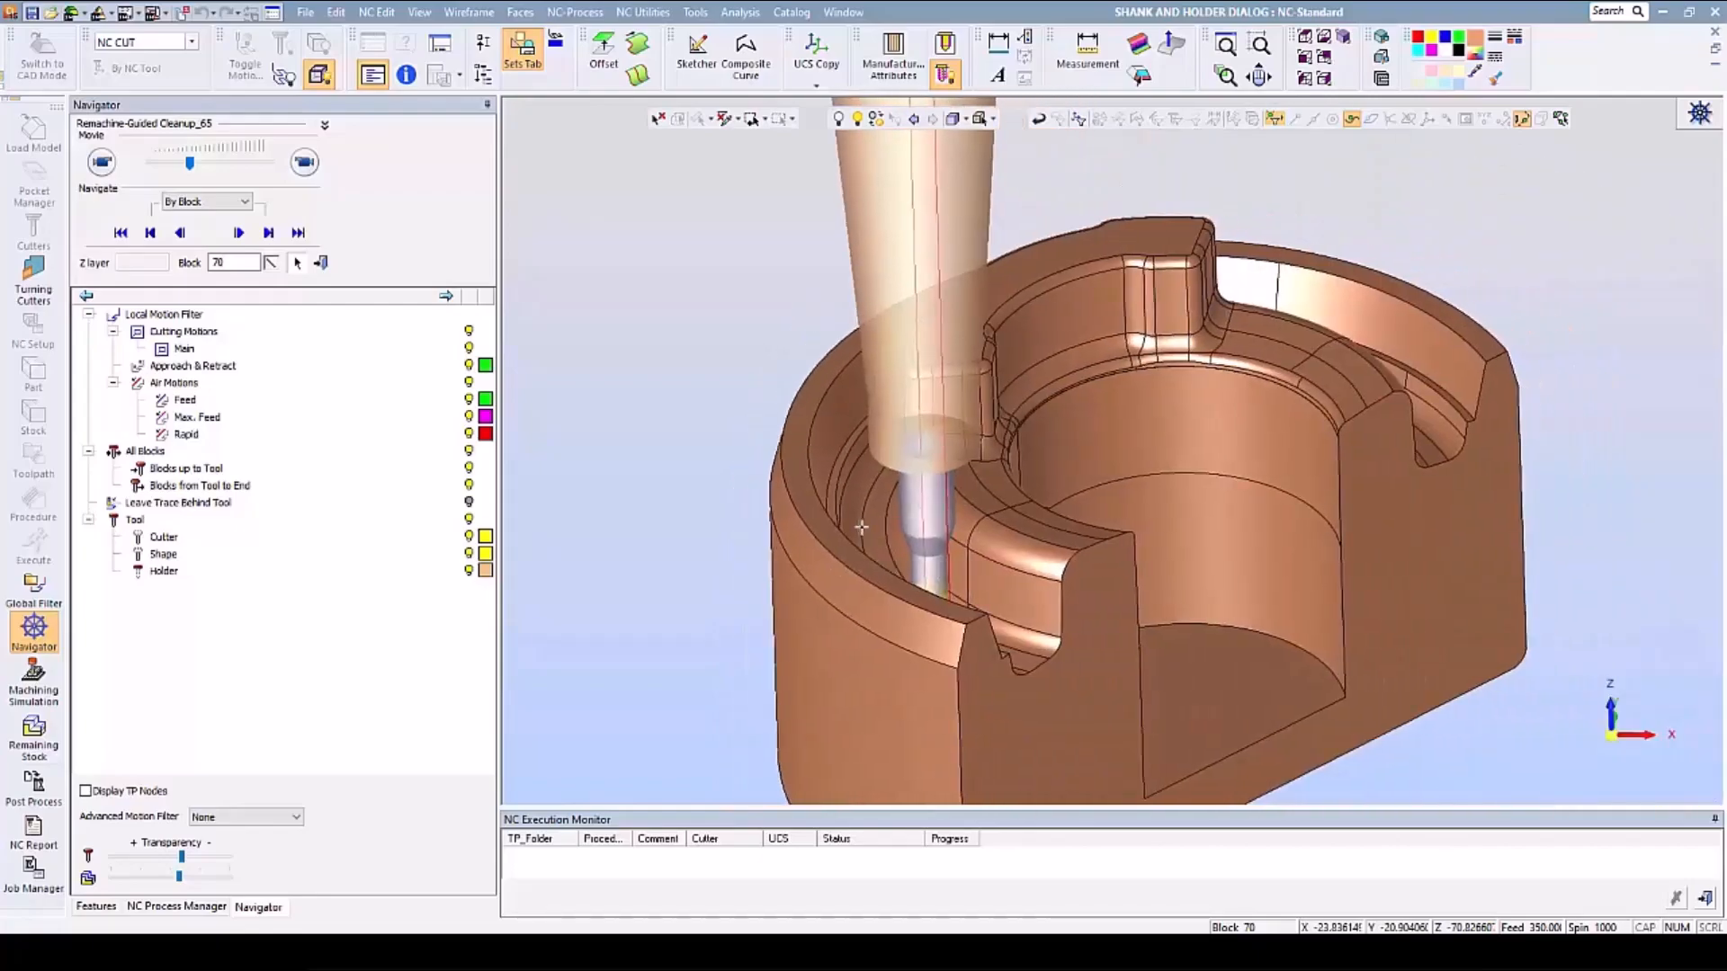
mouse_move(1033, 587)
middle_mouse_down()
mouse_move(1021, 637)
mouse_move(1039, 576)
middle_mouse_up()
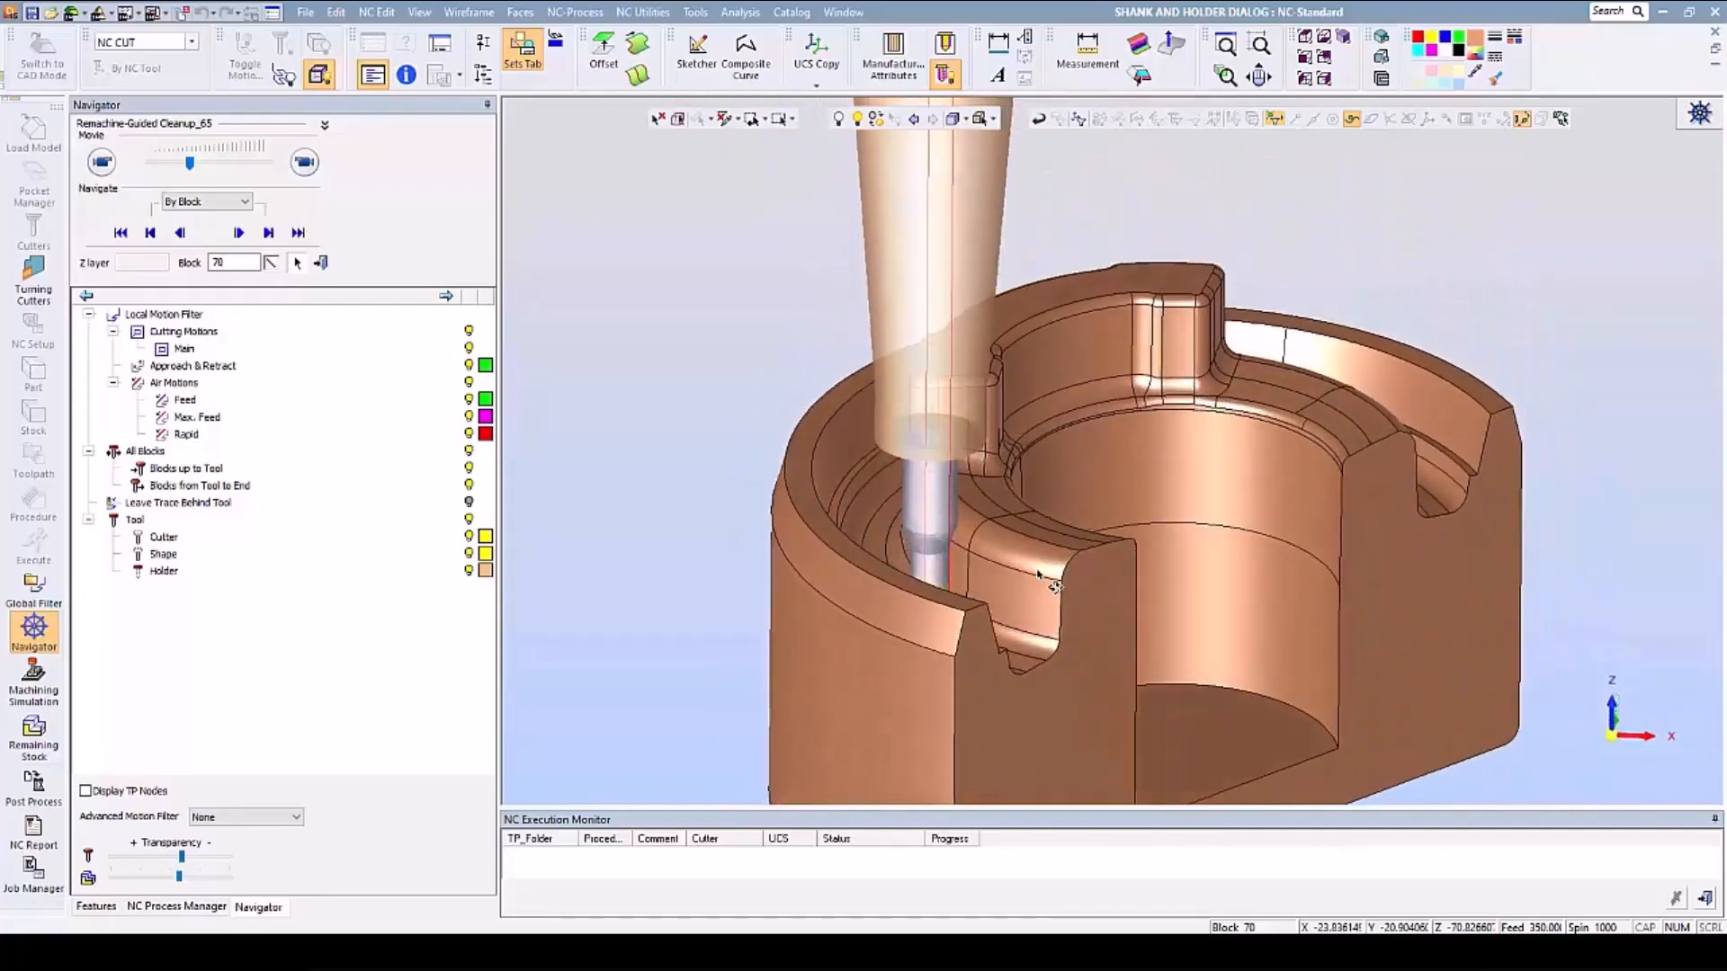
left_click(320, 264)
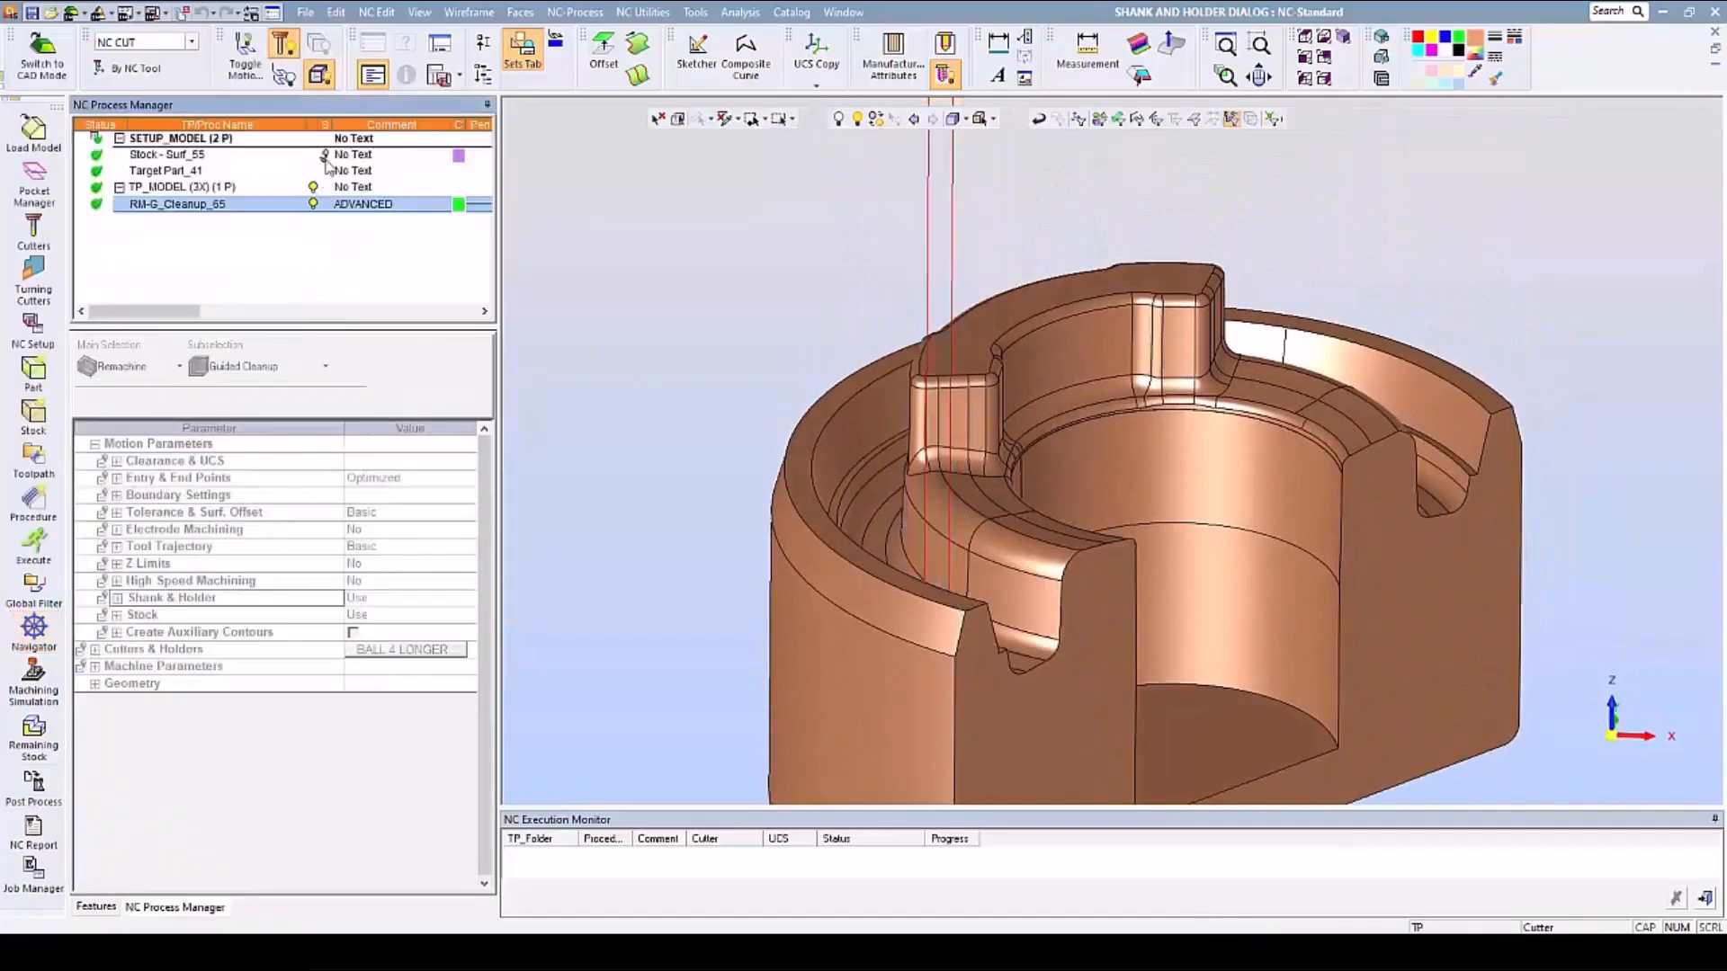
left_click(269, 155)
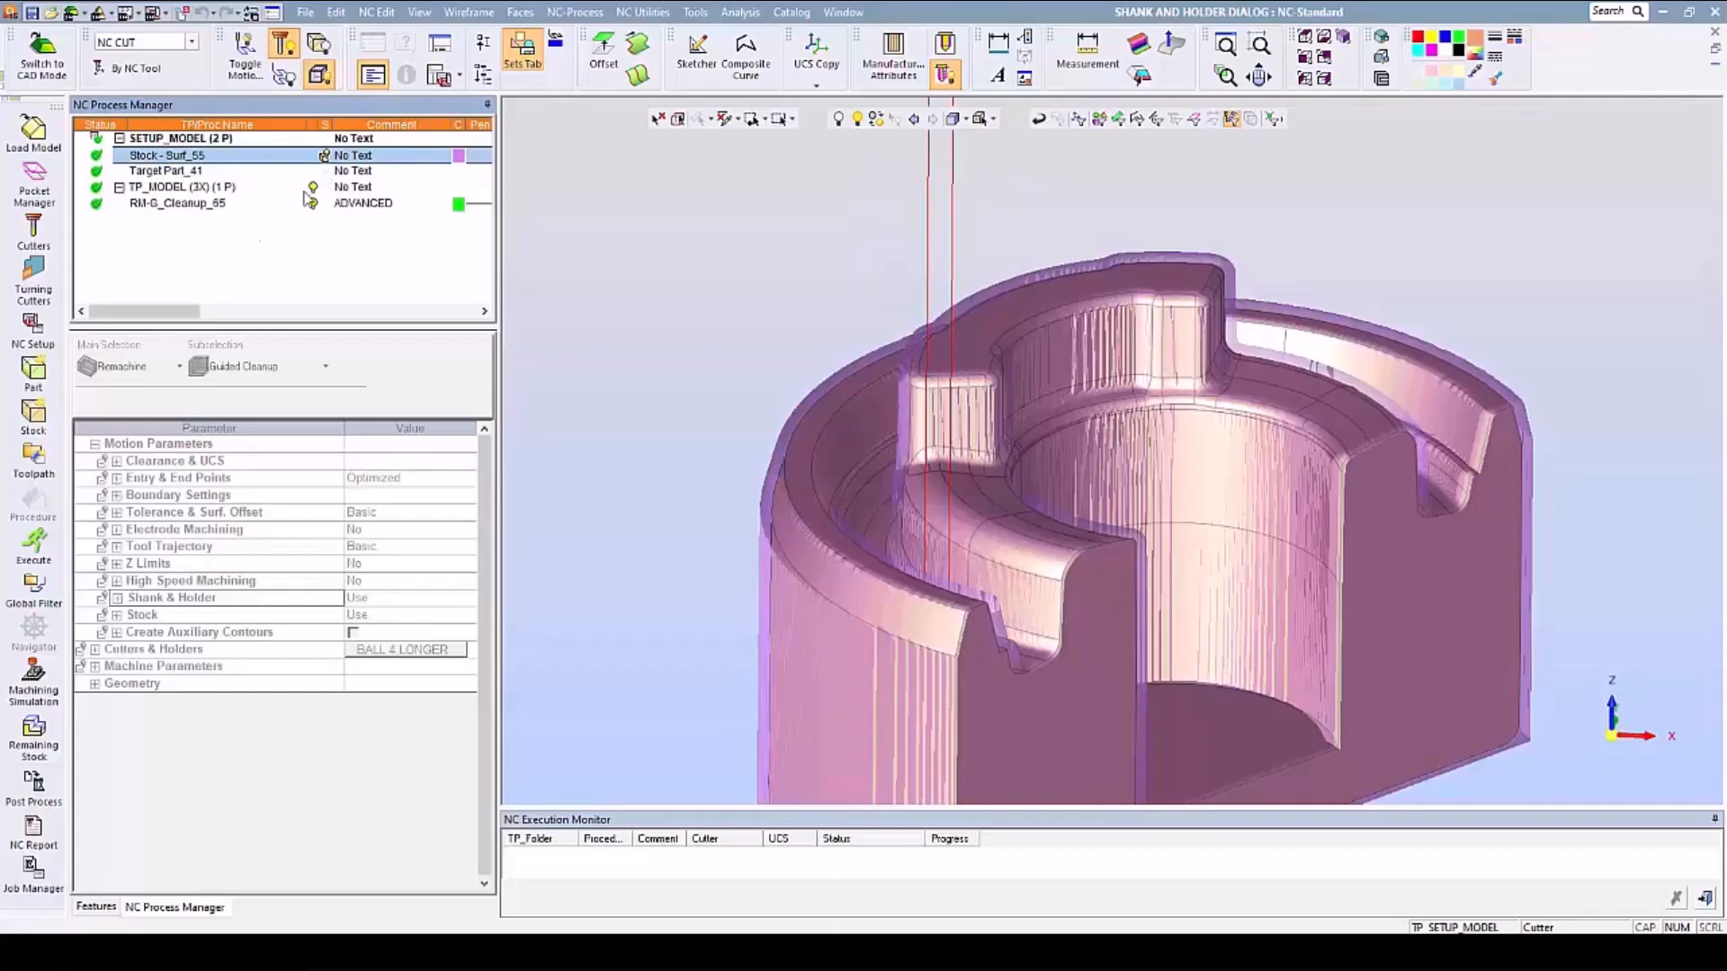
- Advance the RM-G_Cleanup_65 toolpath to block 20 in the Navigator and examine holder clearance against the stock from the front
left_click(135, 205)
left_click(34, 630)
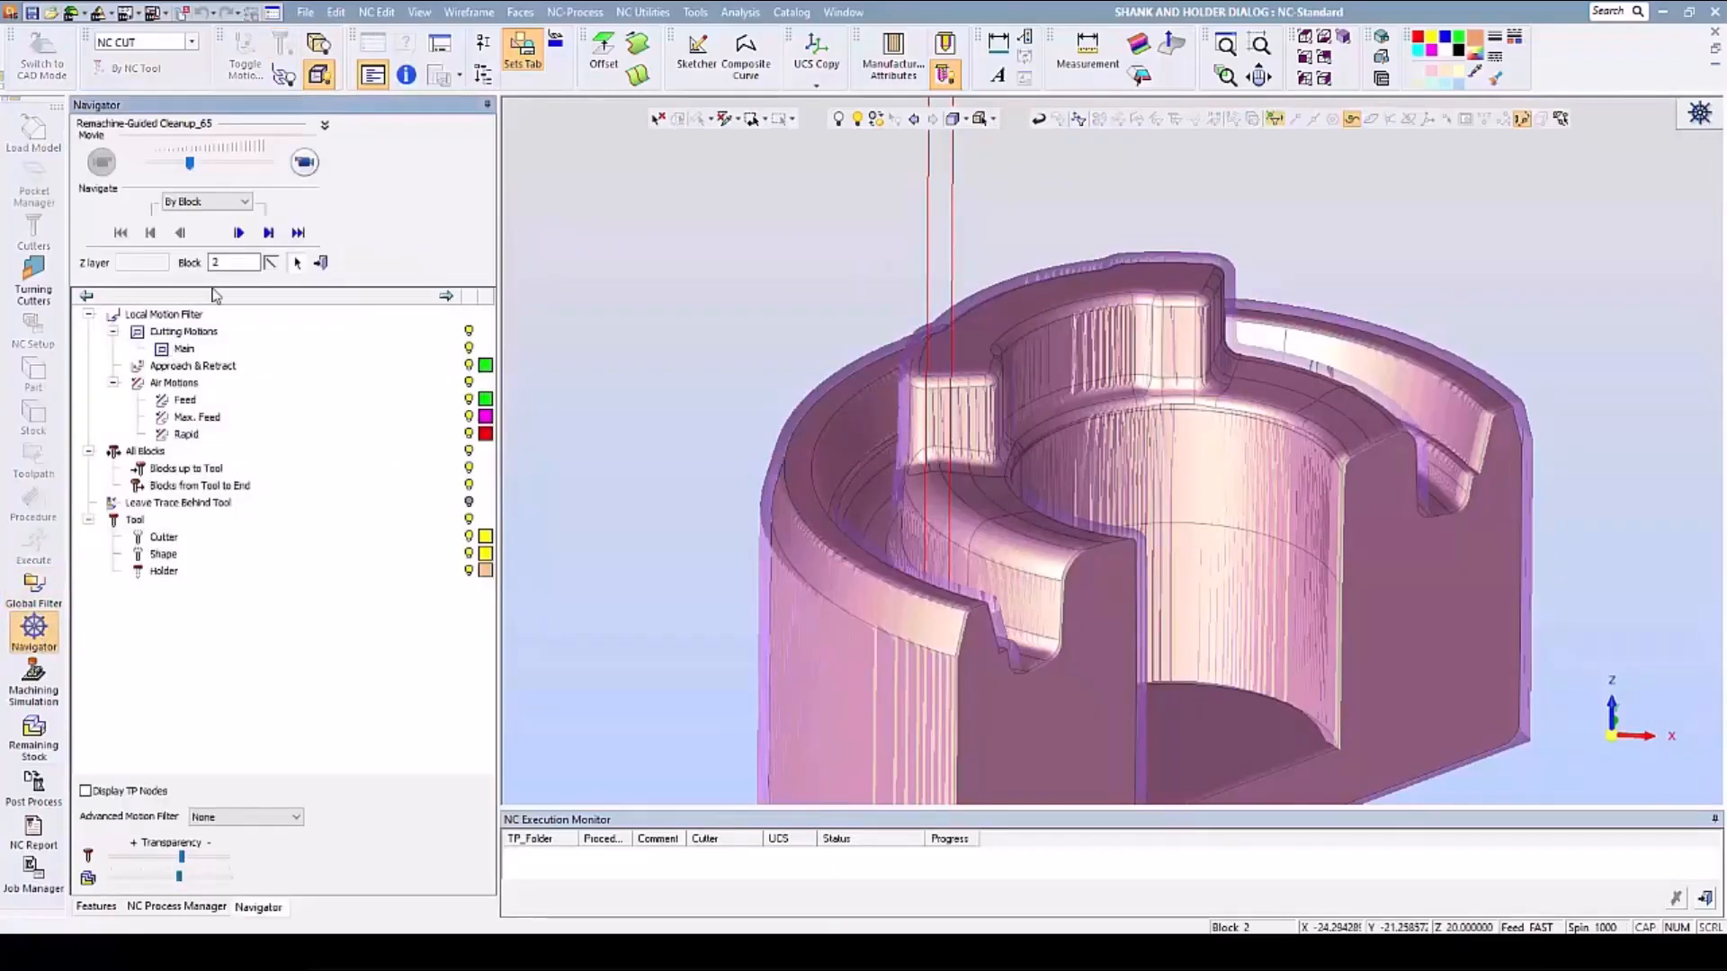
left_click(268, 233)
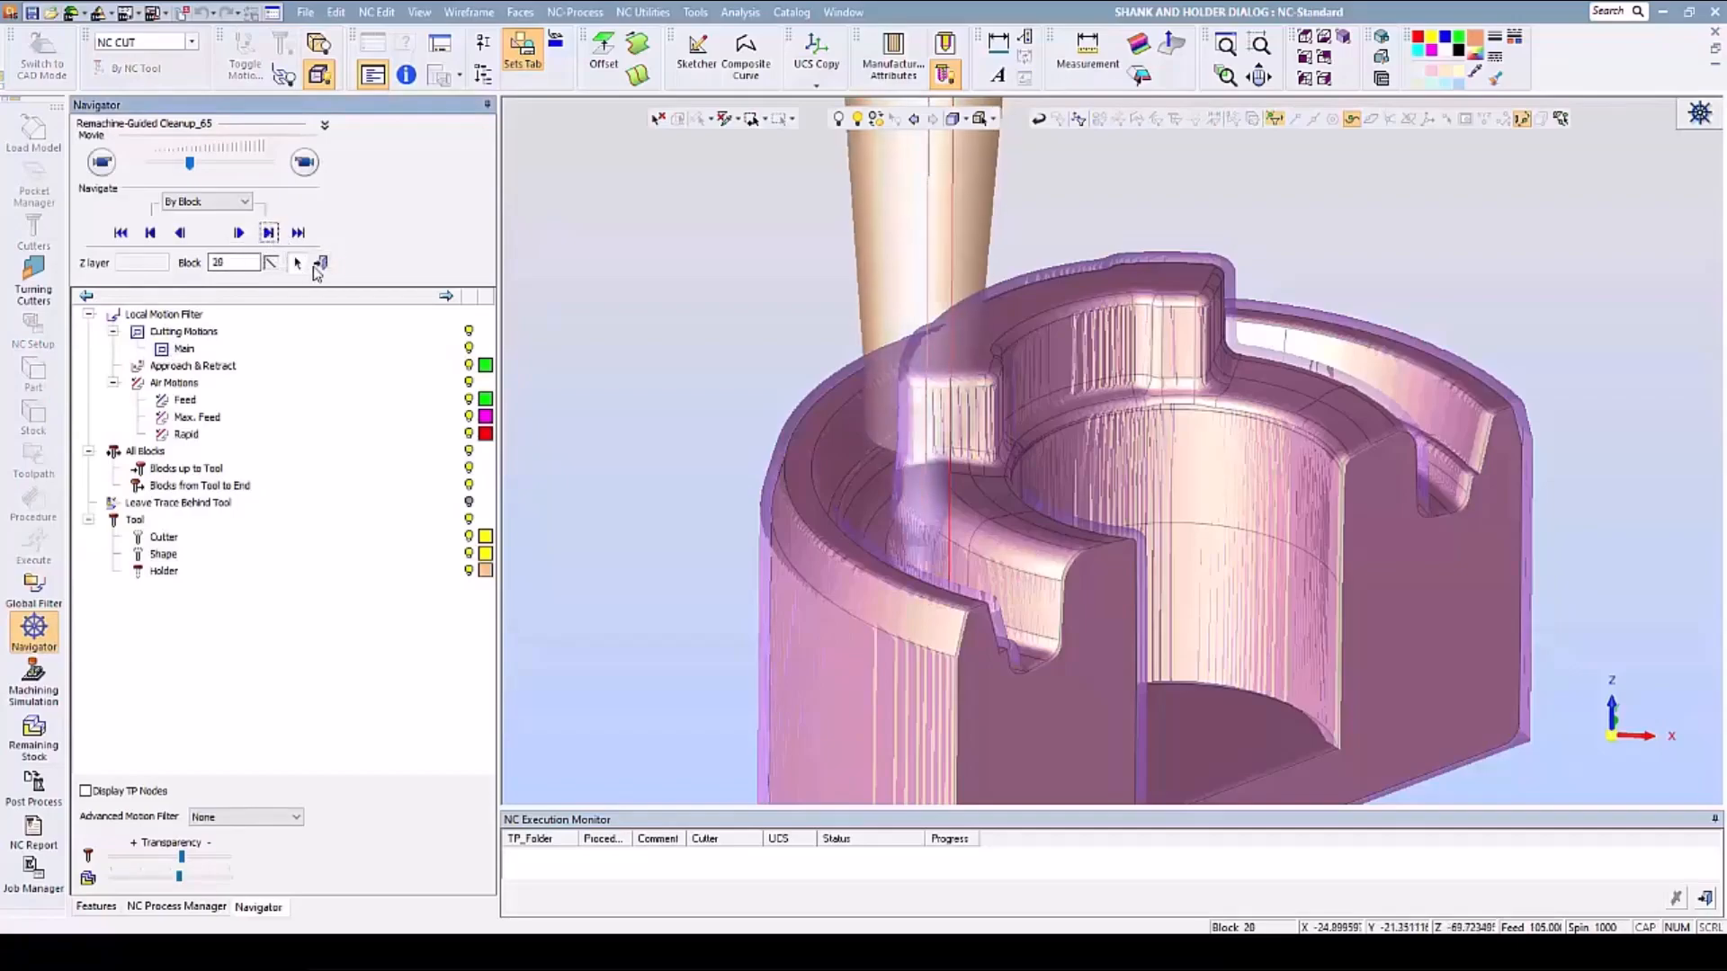
left_click(1304, 58)
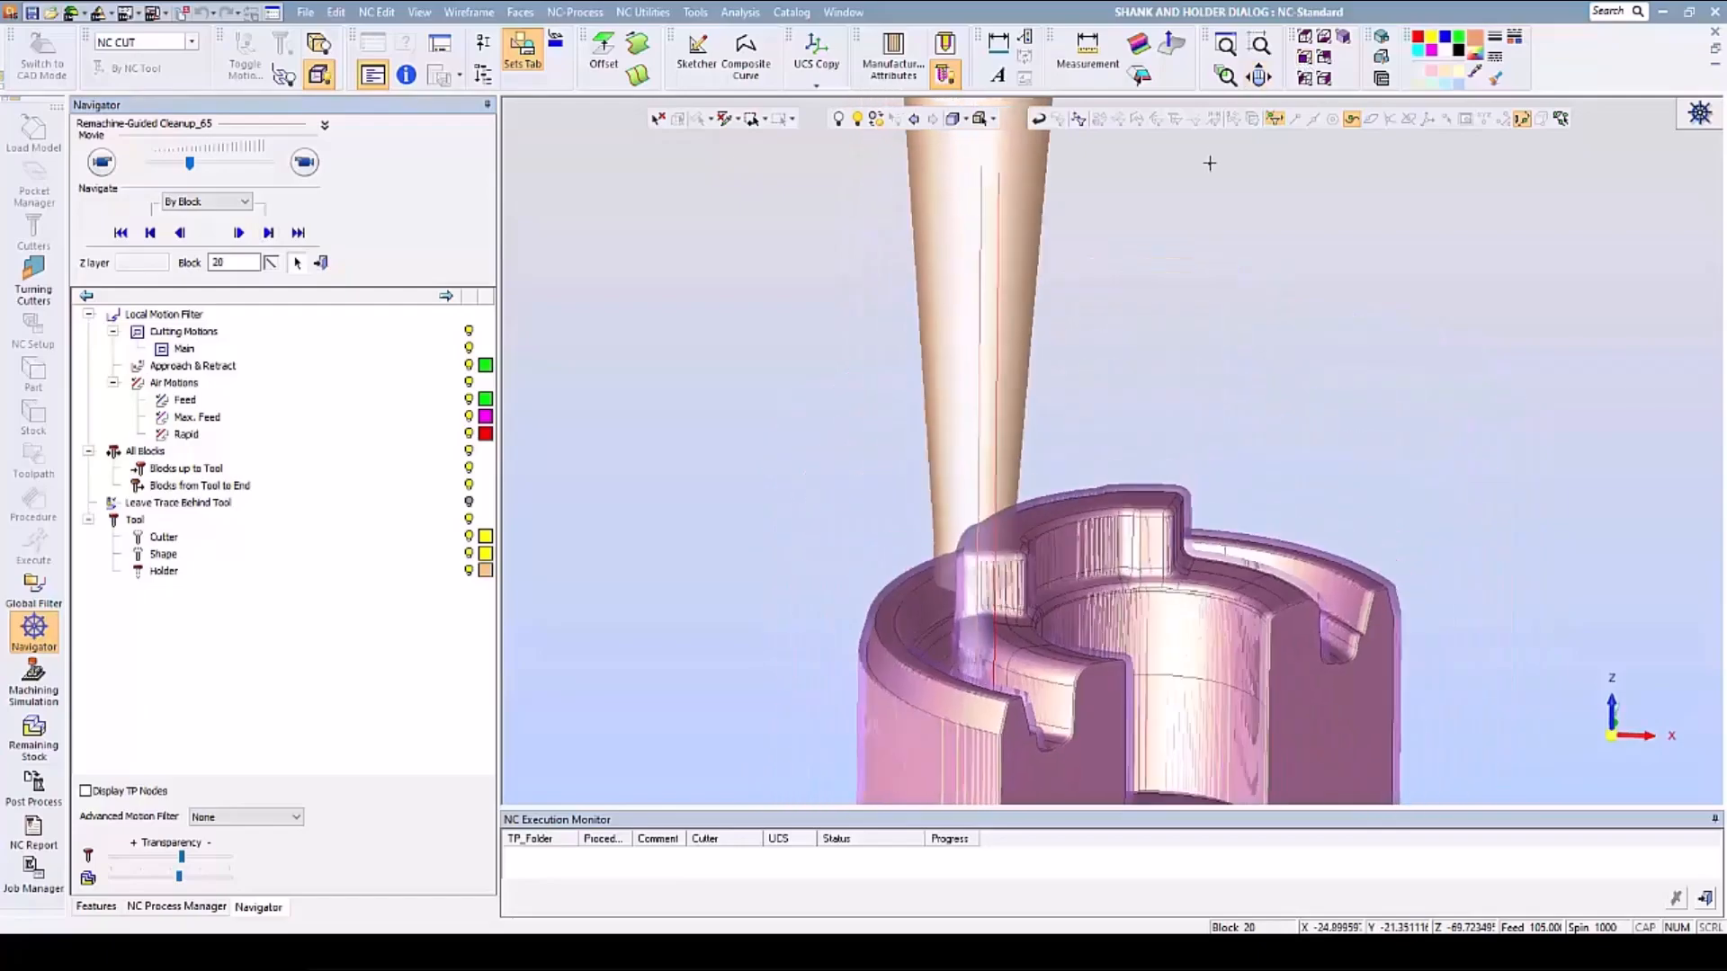
scroll(1064, 593, "up", 4)
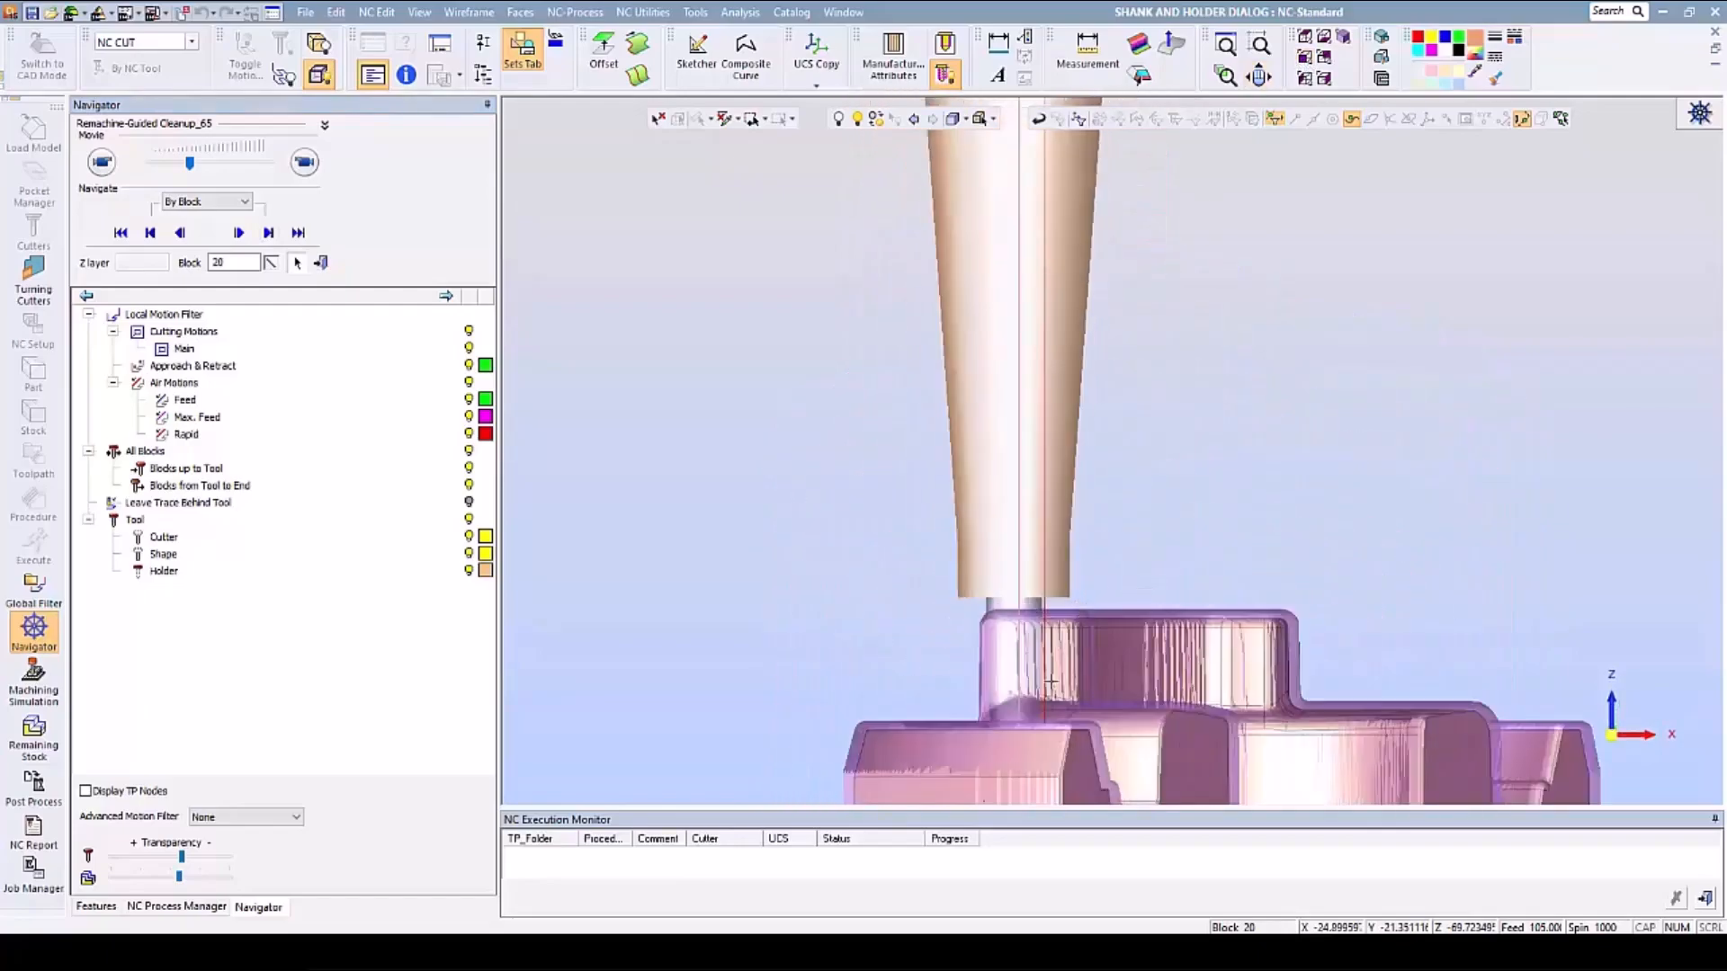
middle_click_drag(1042, 624, 998, 295)
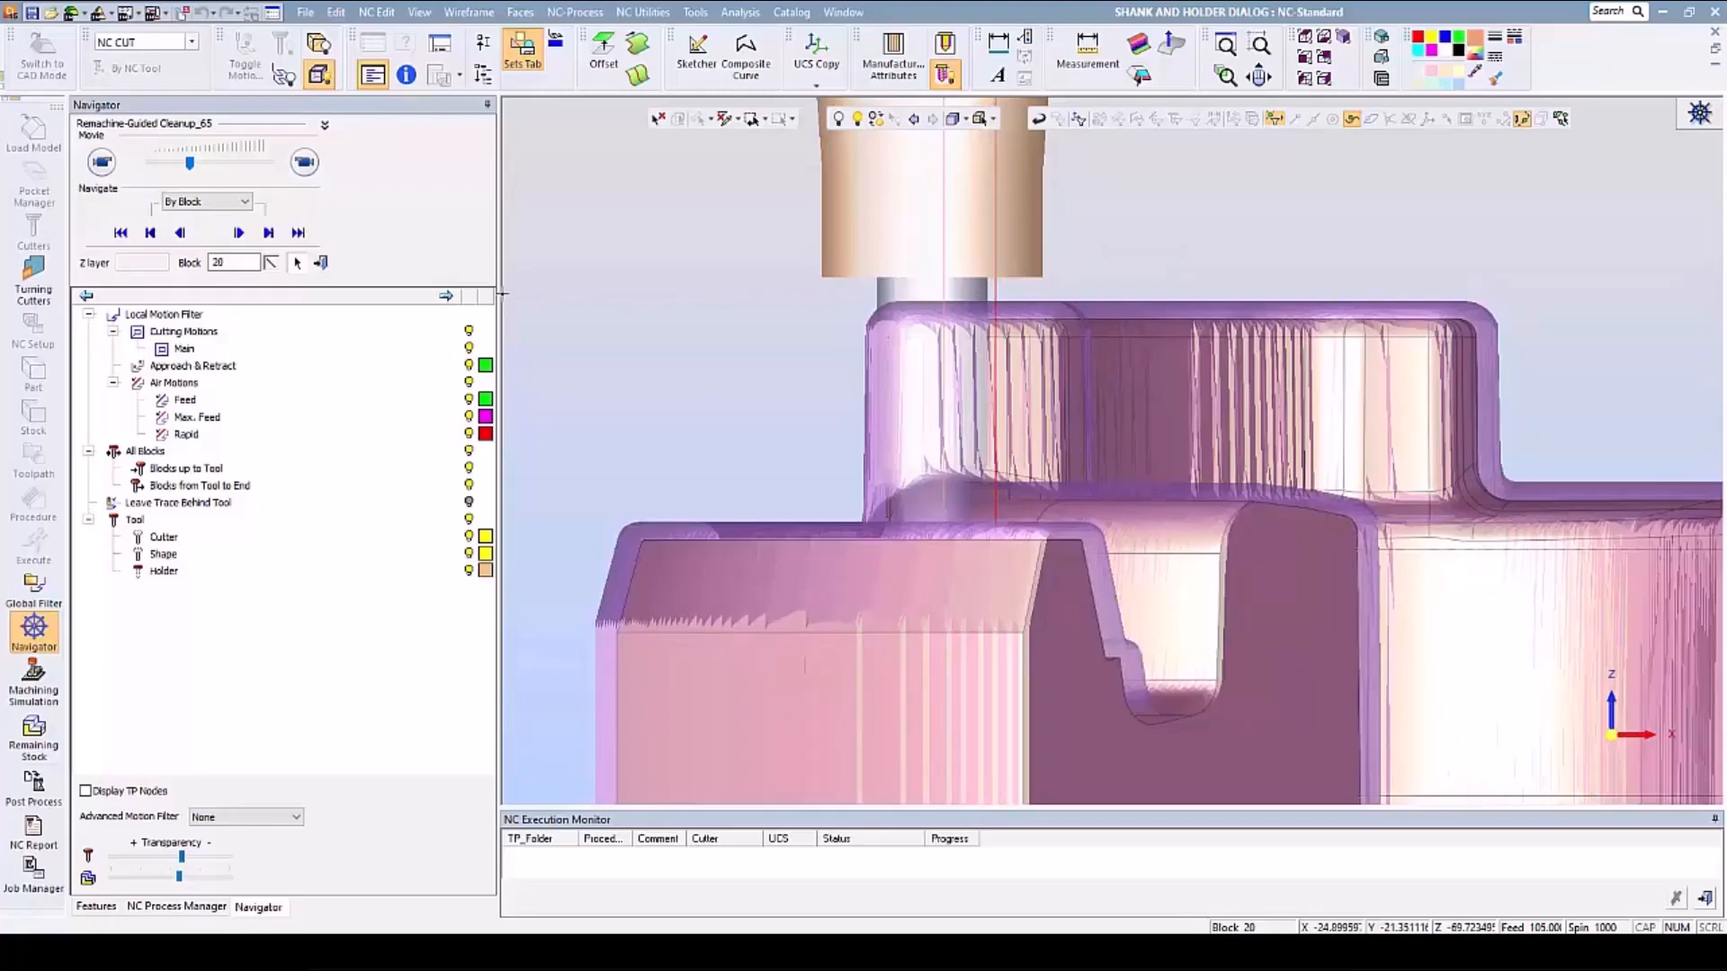
- Exit the Navigator, hide the Stock - Surf_55 stock, and return to an angled view of the whole part
left_click(321, 263)
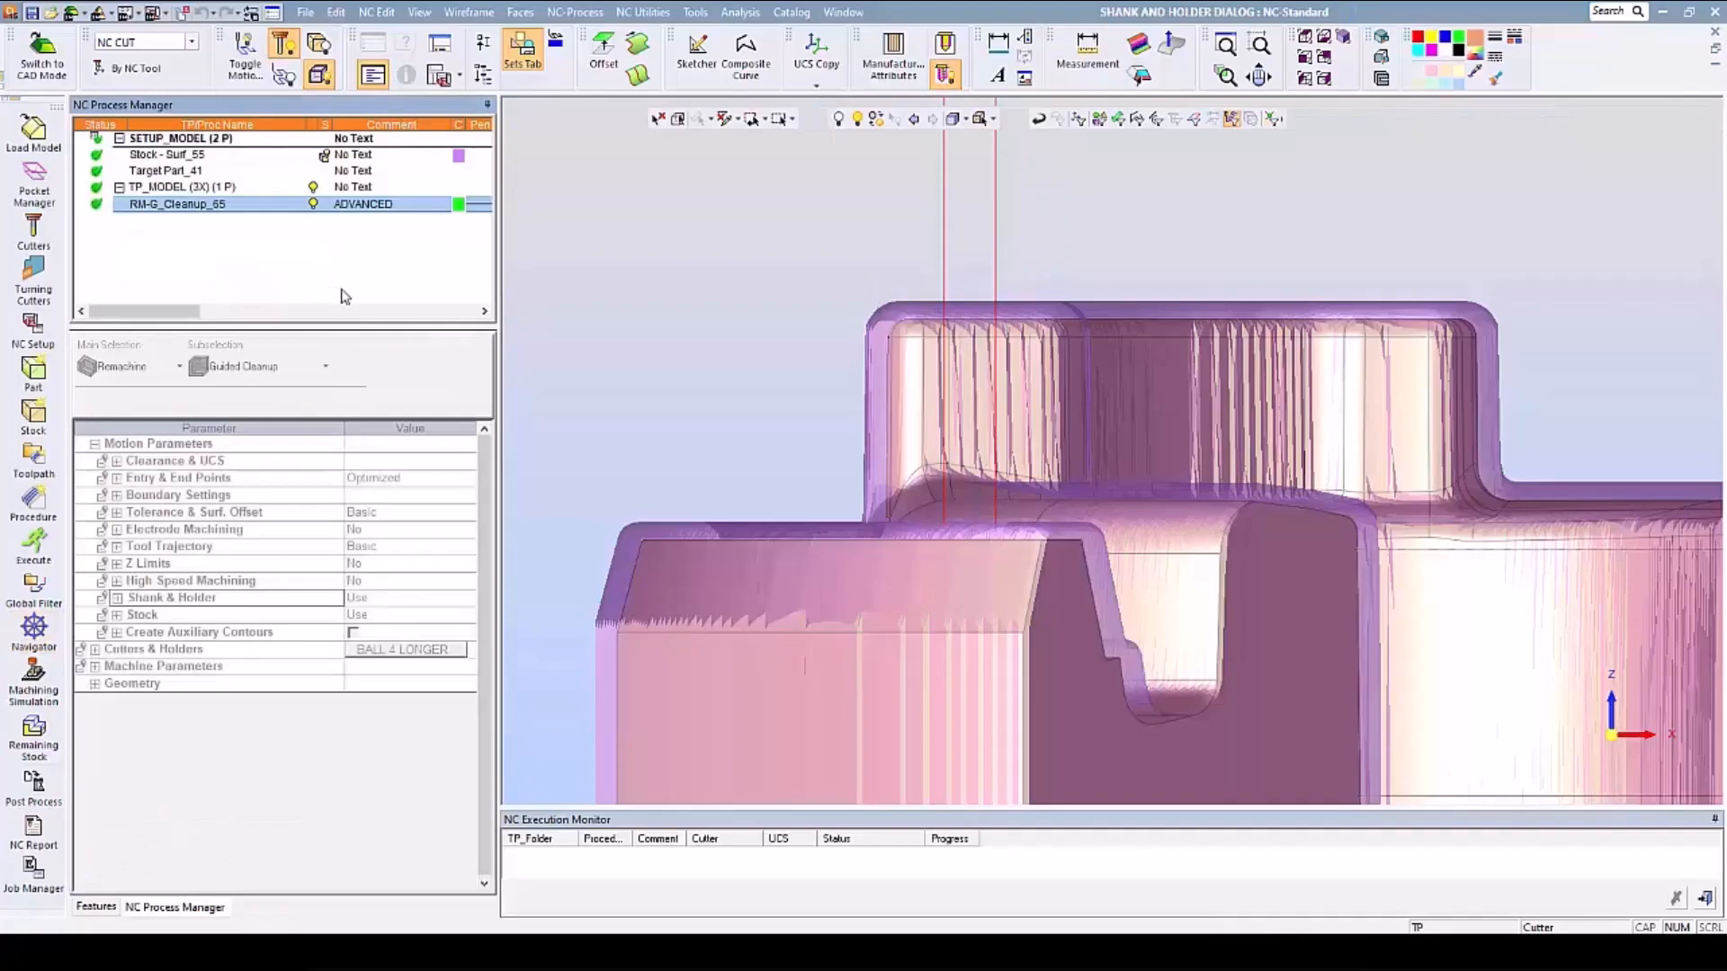
left_click(326, 158)
middle_click_drag(795, 278, 755, 352)
scroll(754, 353, "down", 2)
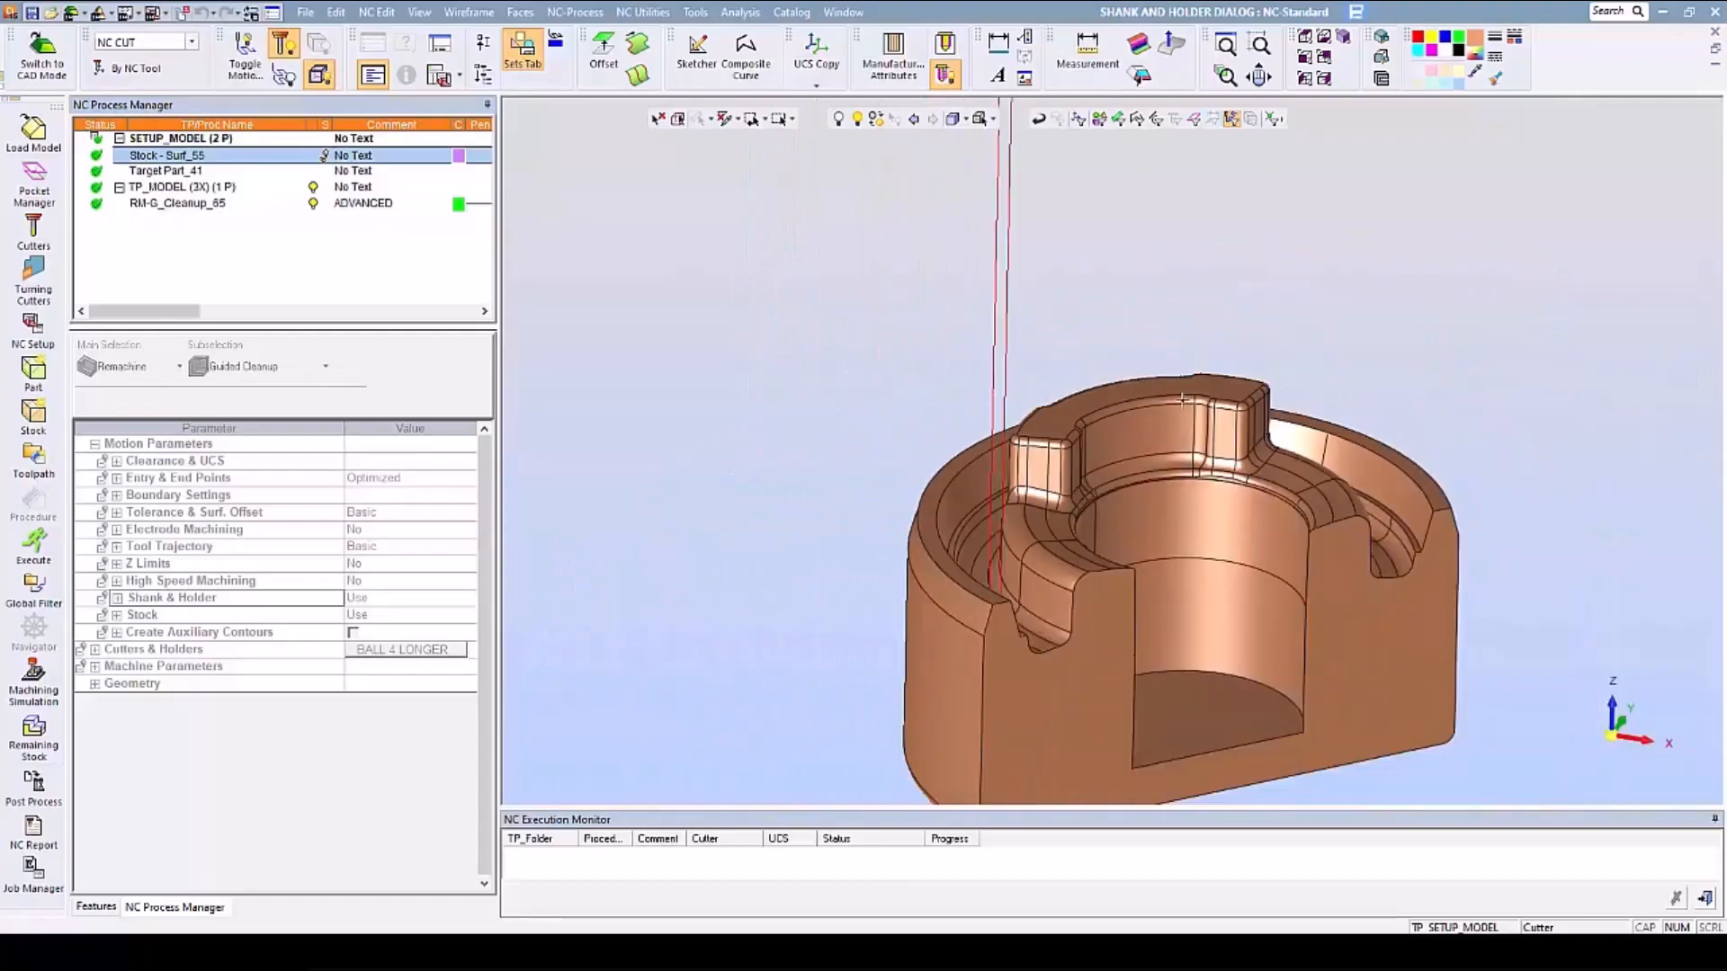
middle_click_drag(1040, 376, 927, 367, "ctrl")
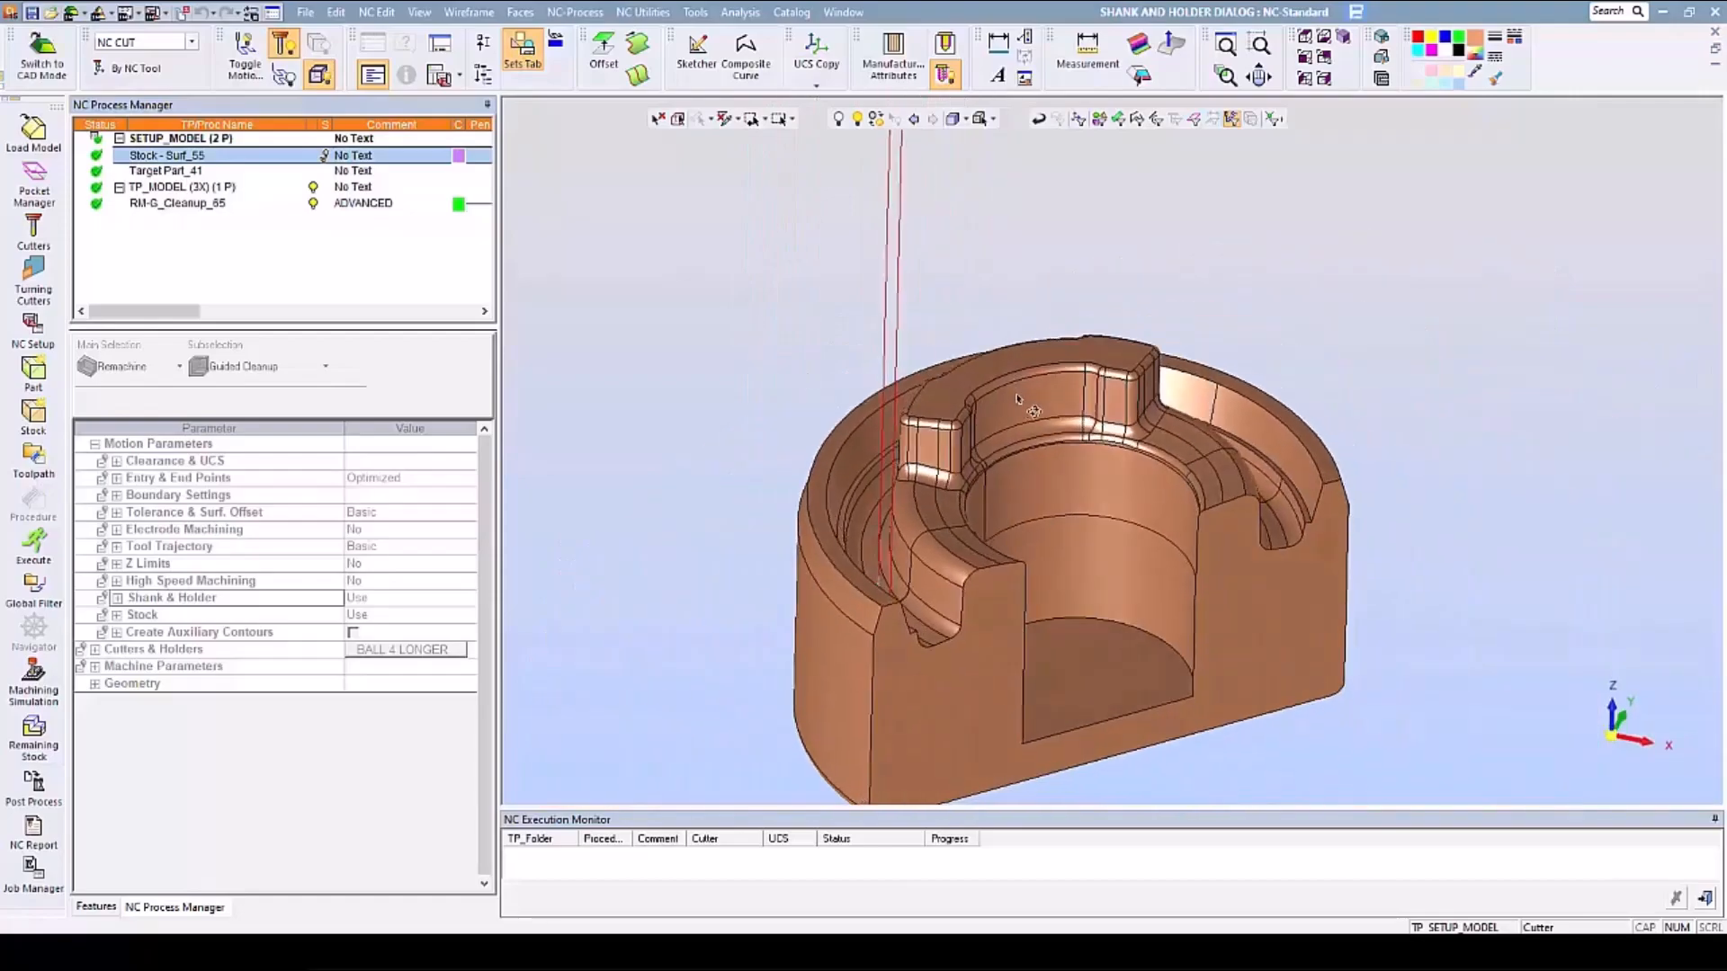
- Edit the RM-G_Cleanup_65 procedure, set Shank & Holder to Advanced, and open its usage parameters
double_click(191, 205)
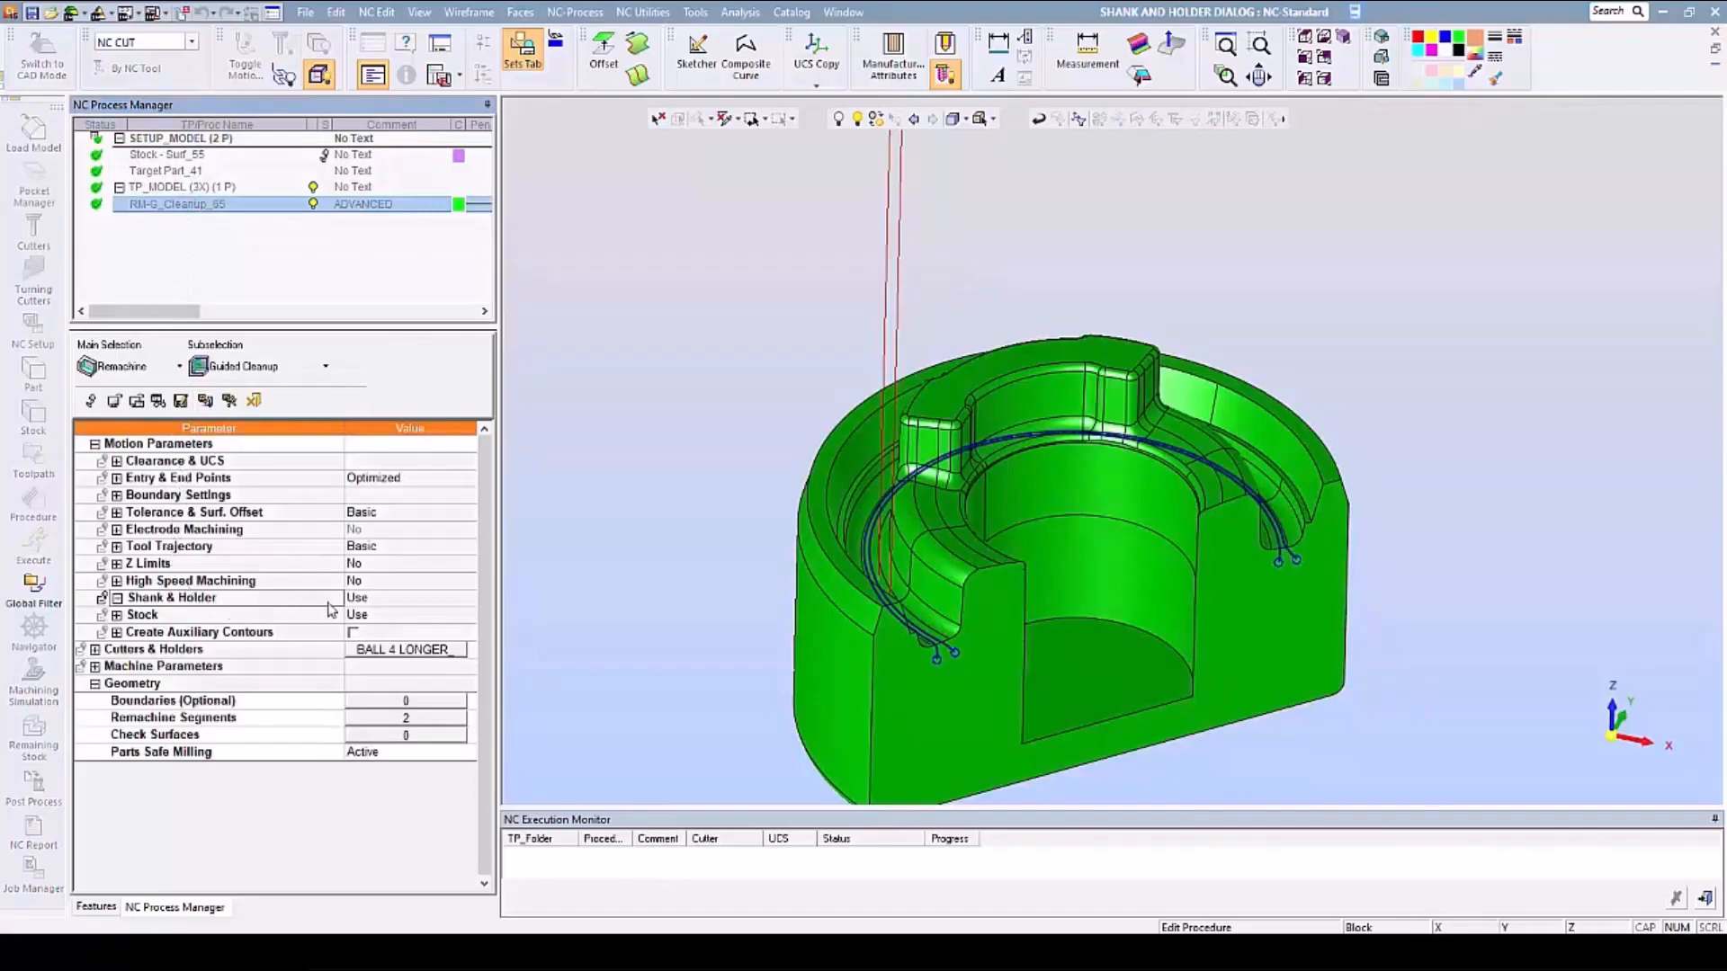
left_click(402, 600)
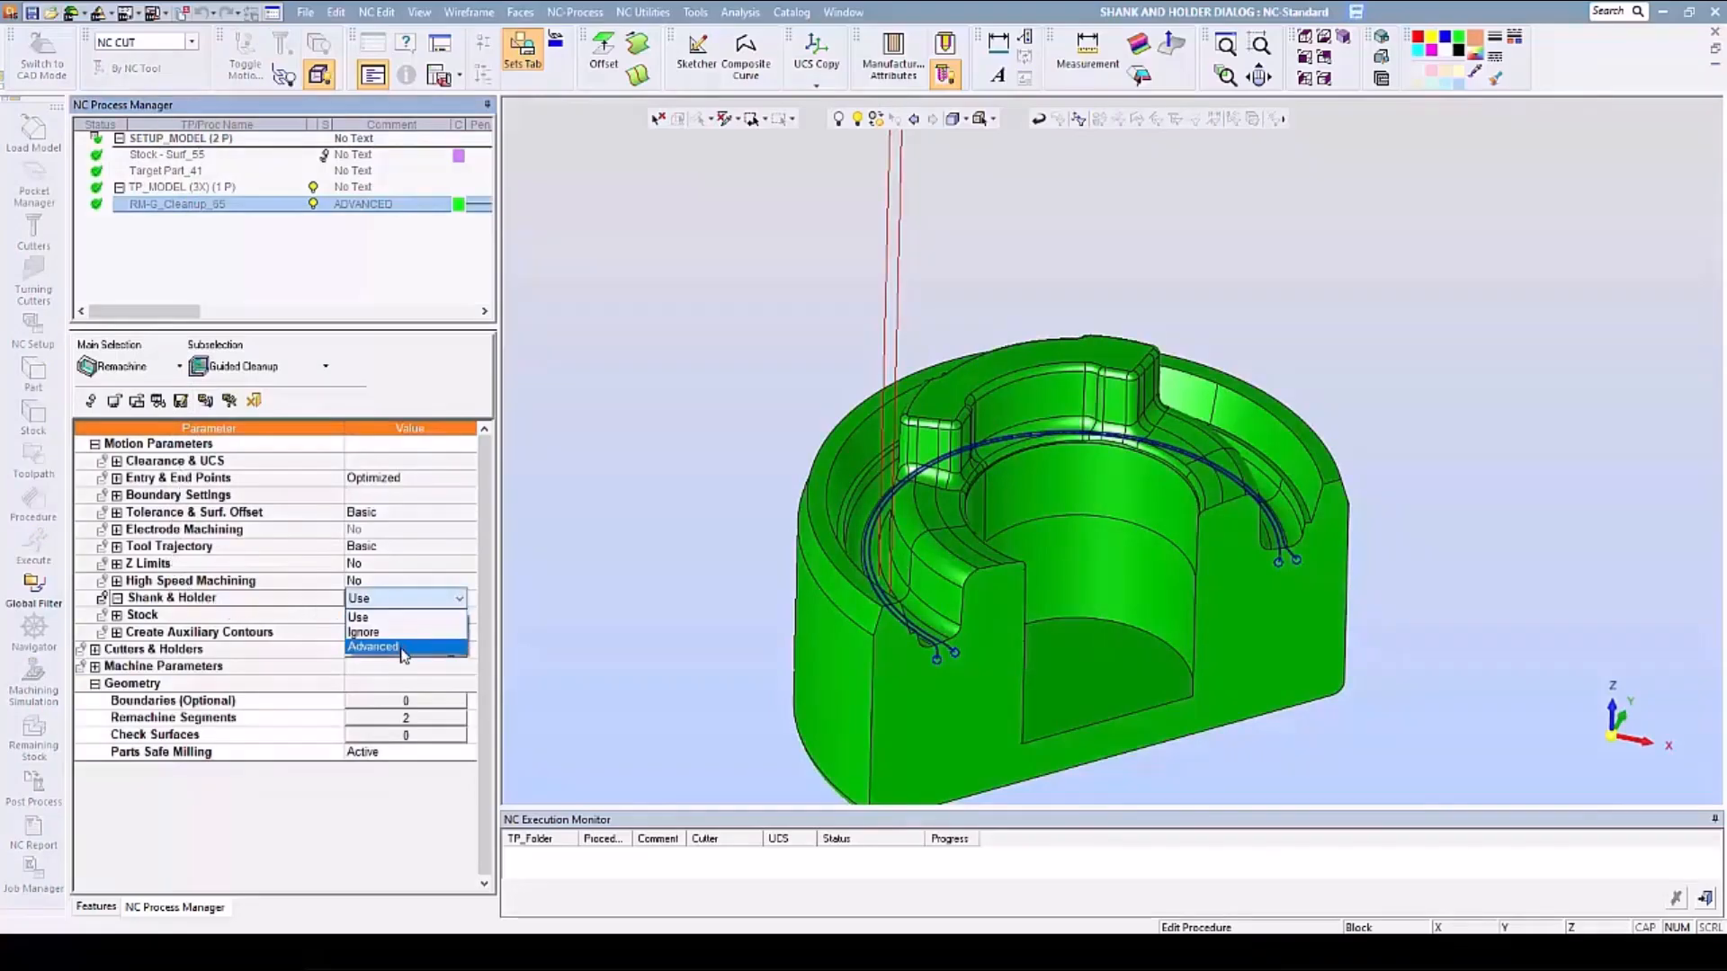
left_click(402, 646)
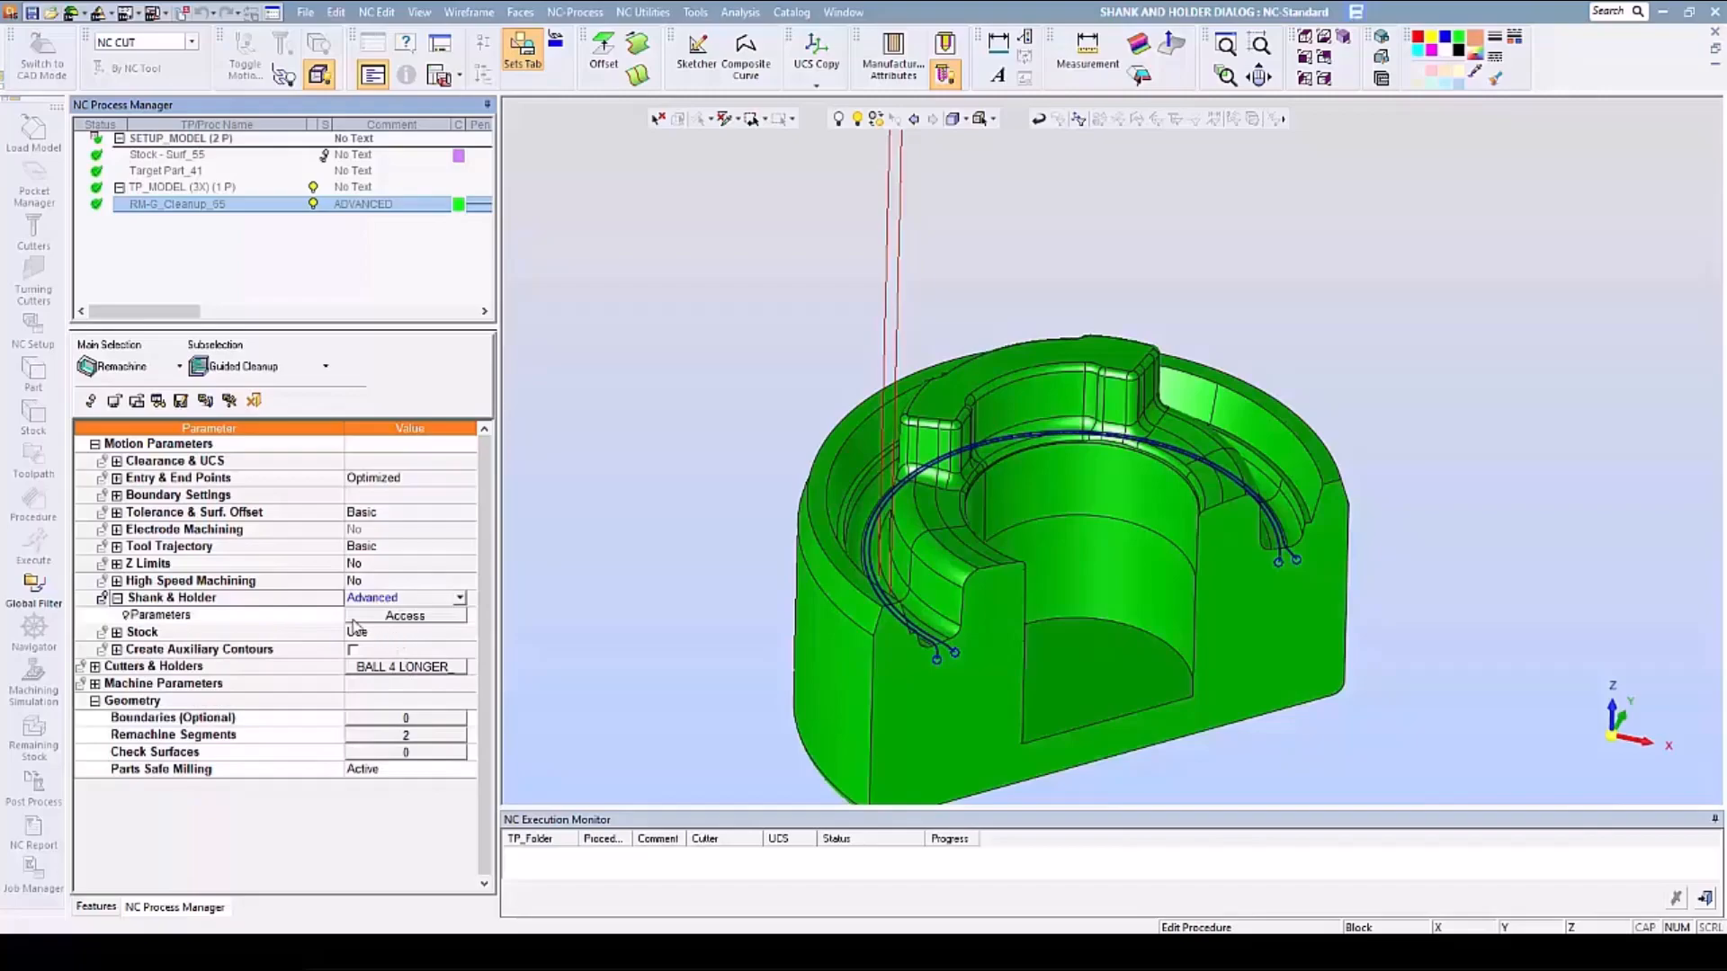
left_click(405, 617)
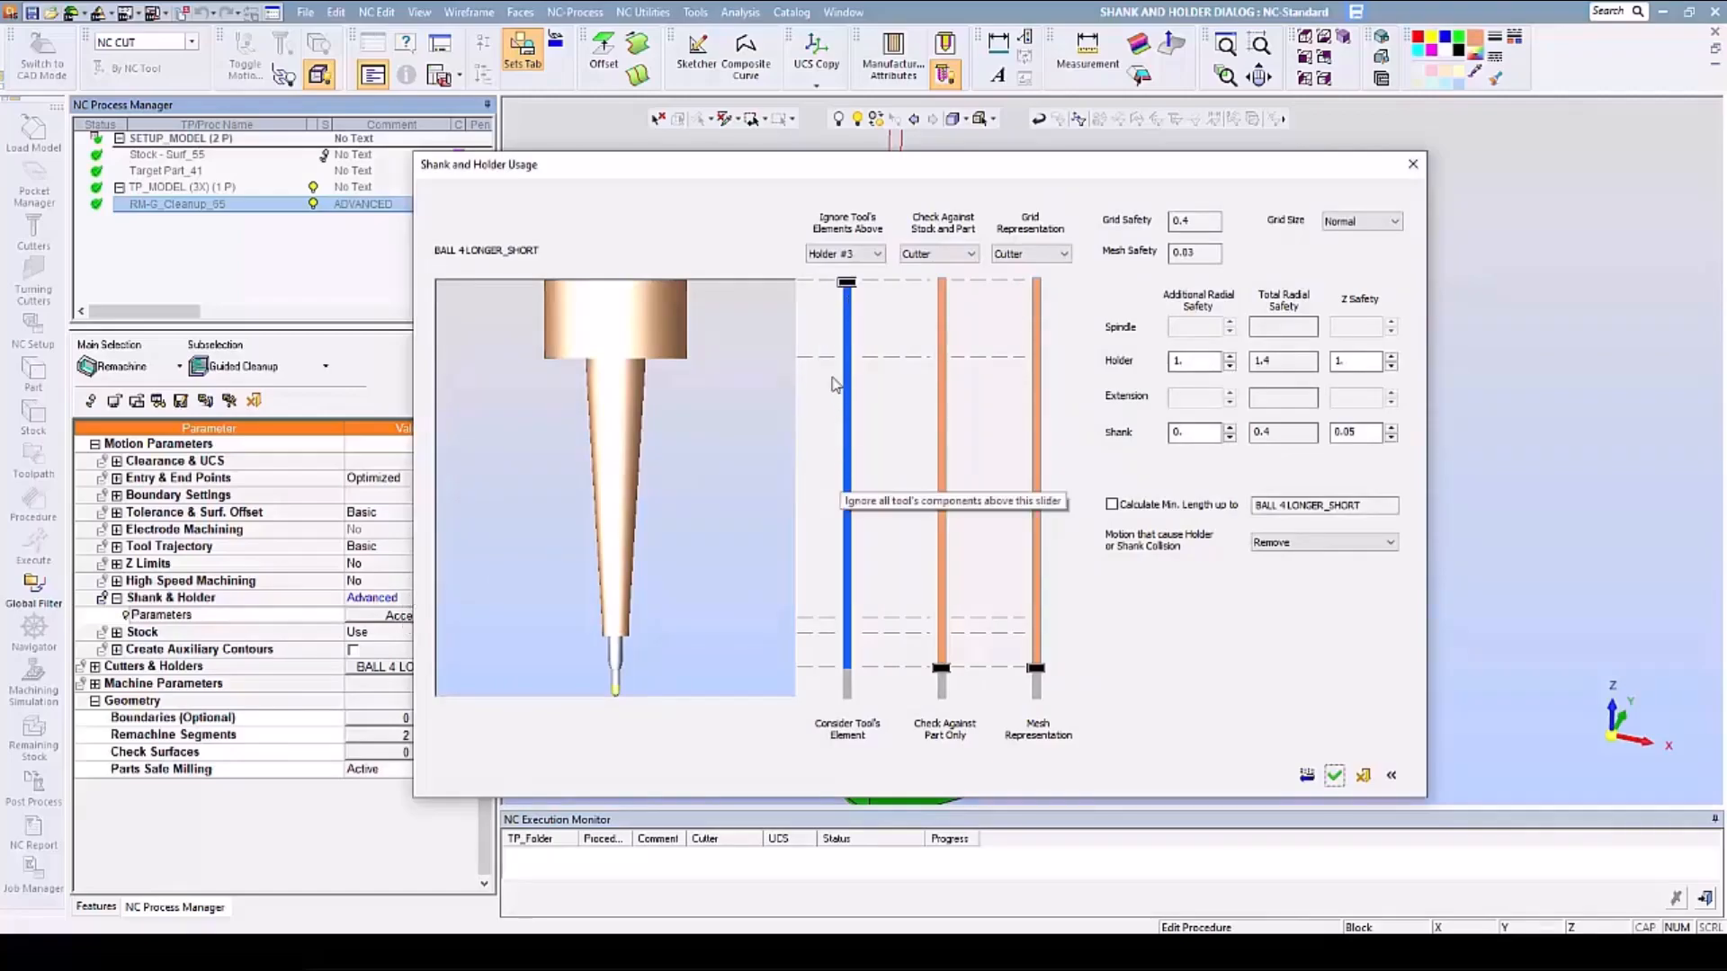
- Set Check Against Stock and Part and Grid Representation to Holder #1, keep Holder #3 as the ignore limit, and save and calculate the procedure
left_click_drag(846, 282, 812, 488)
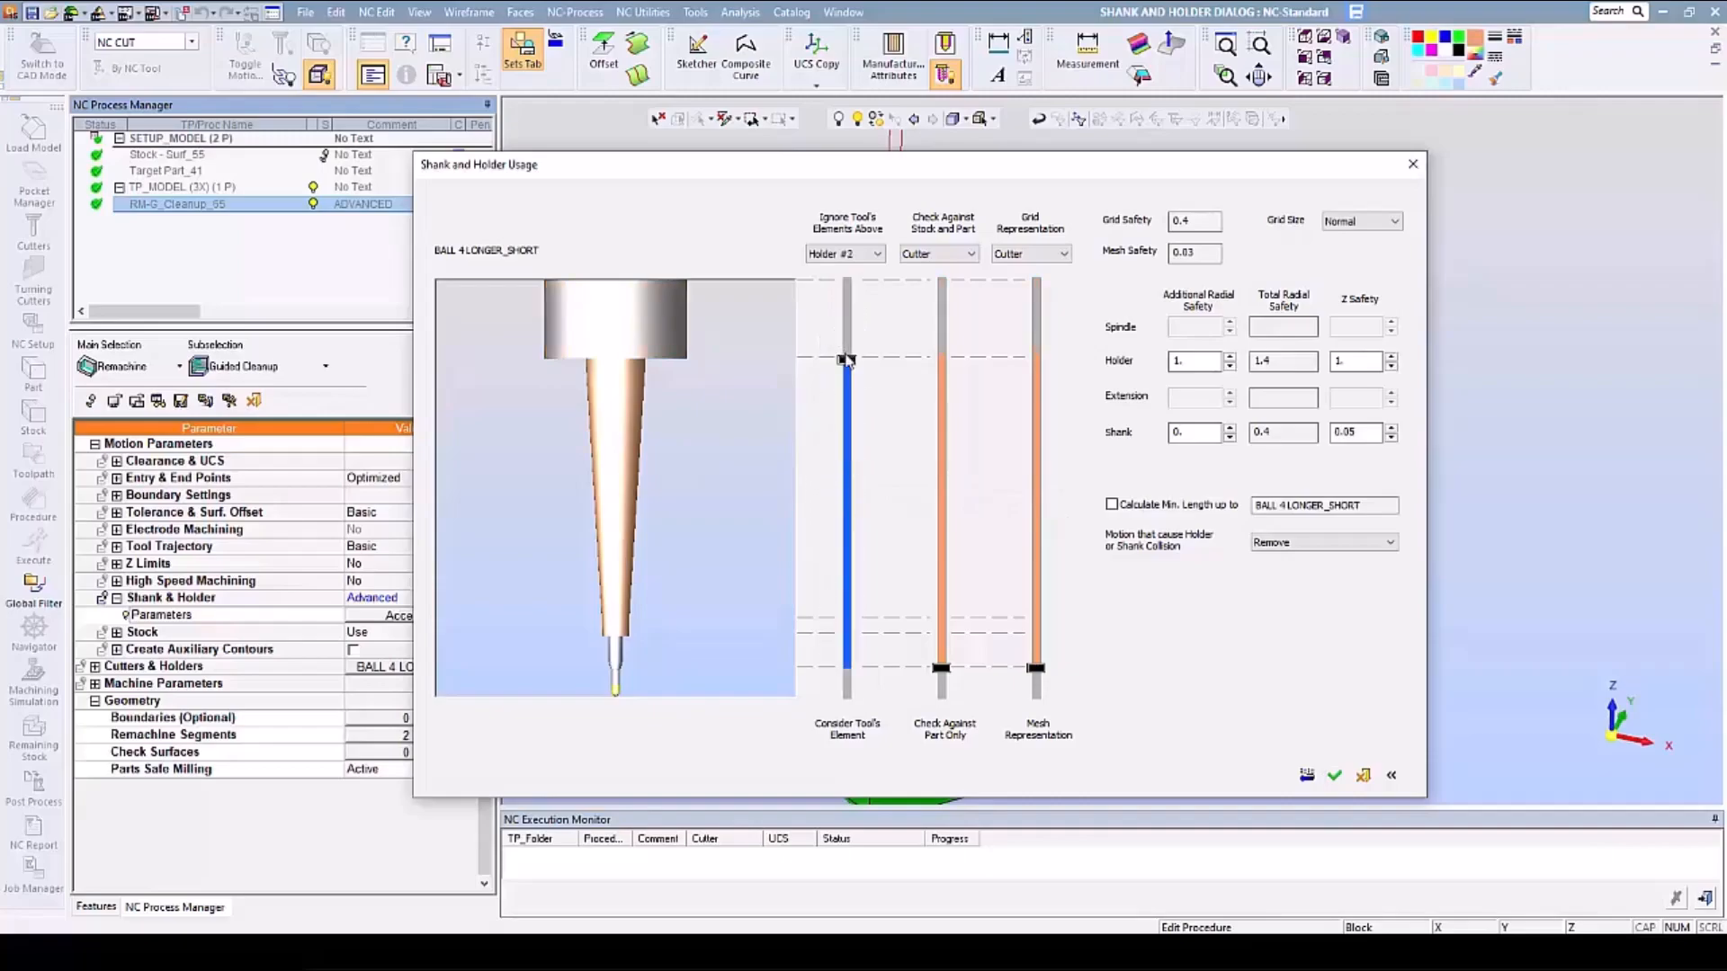
left_click_drag(846, 359, 848, 286)
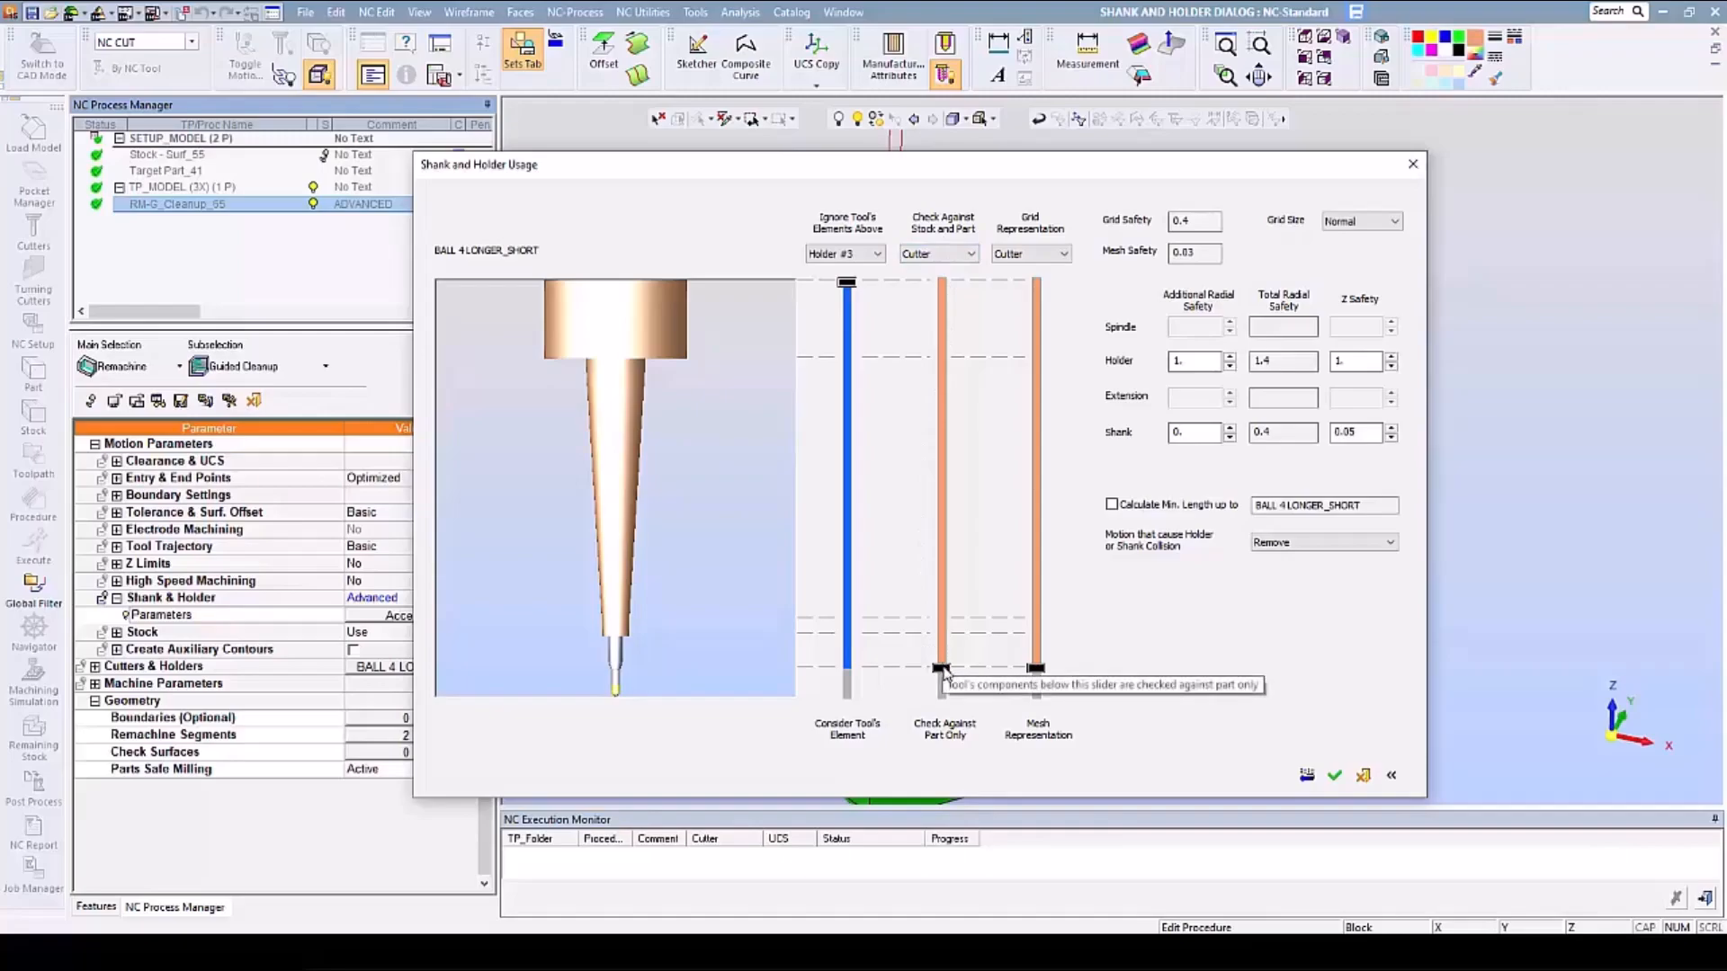
left_click_drag(942, 670, 942, 621)
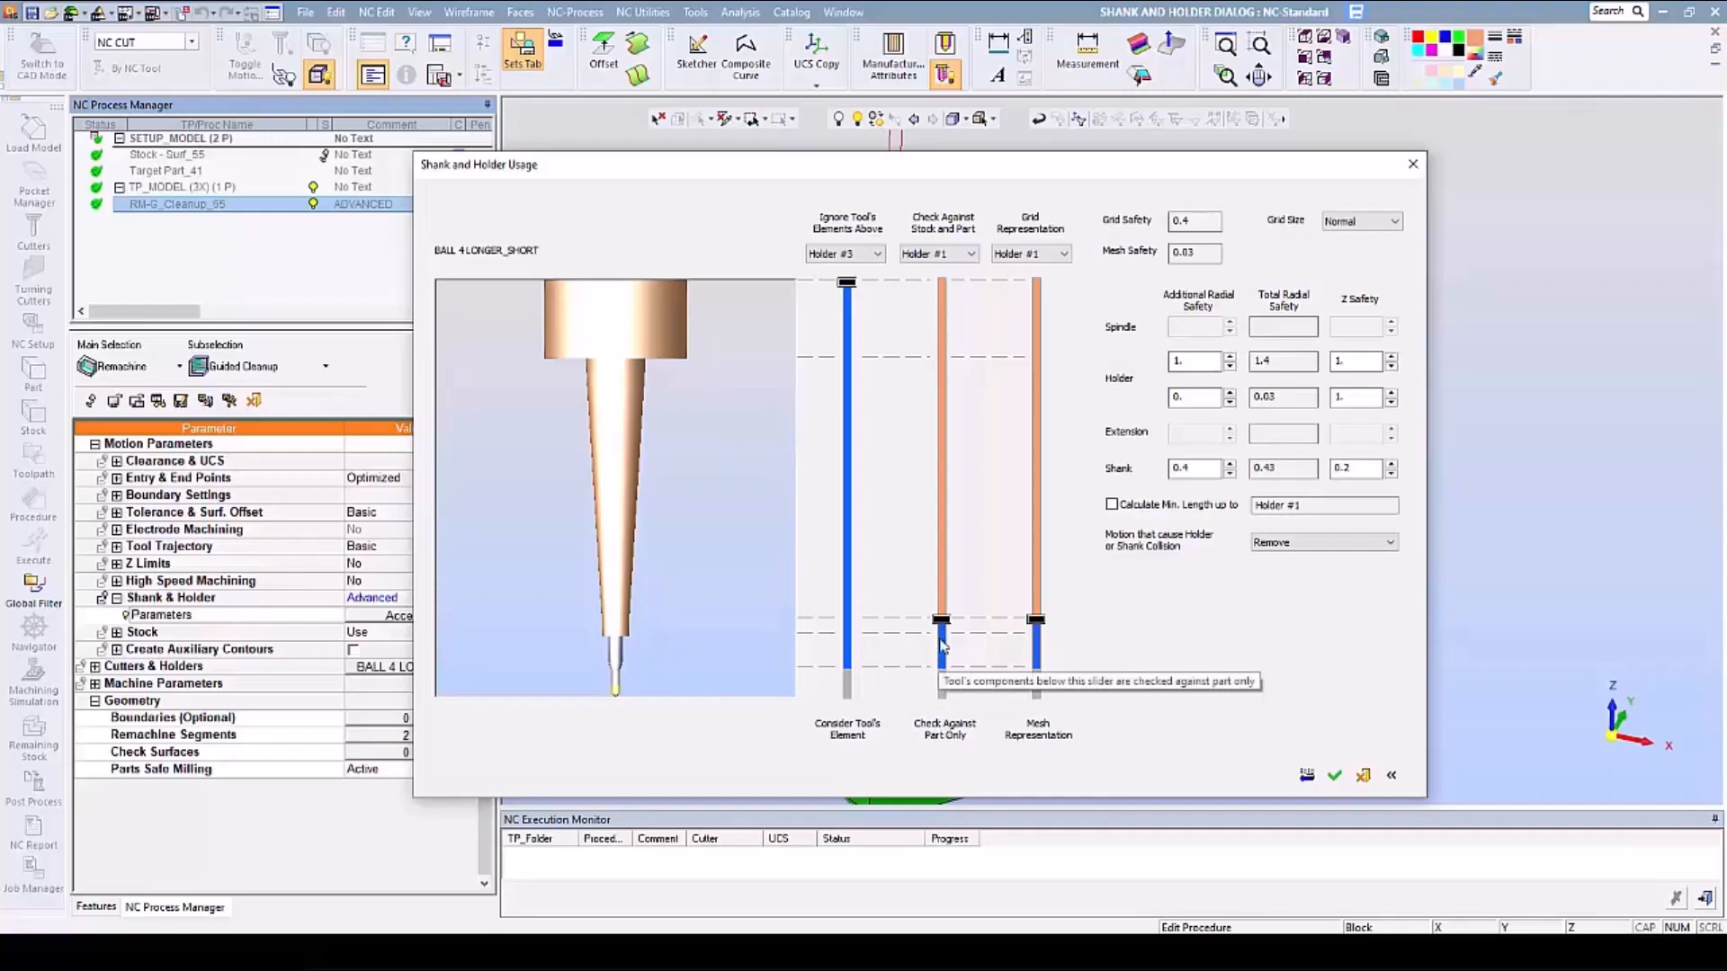
left_click(1336, 777)
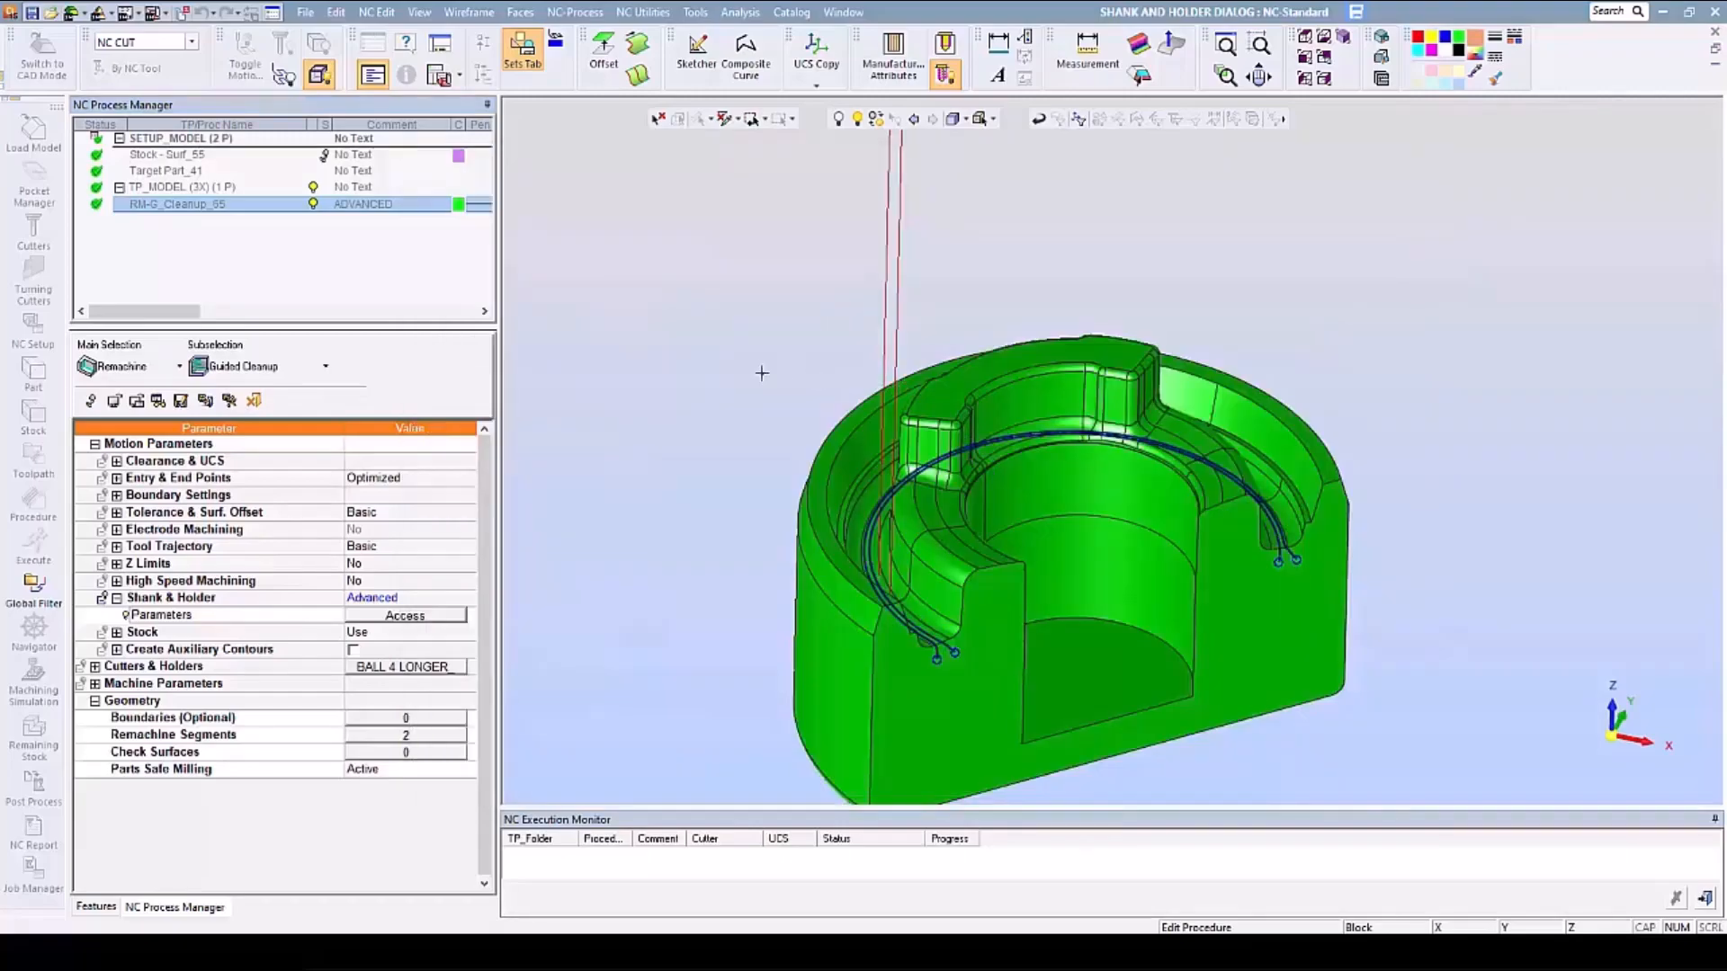
right_click(758, 374)
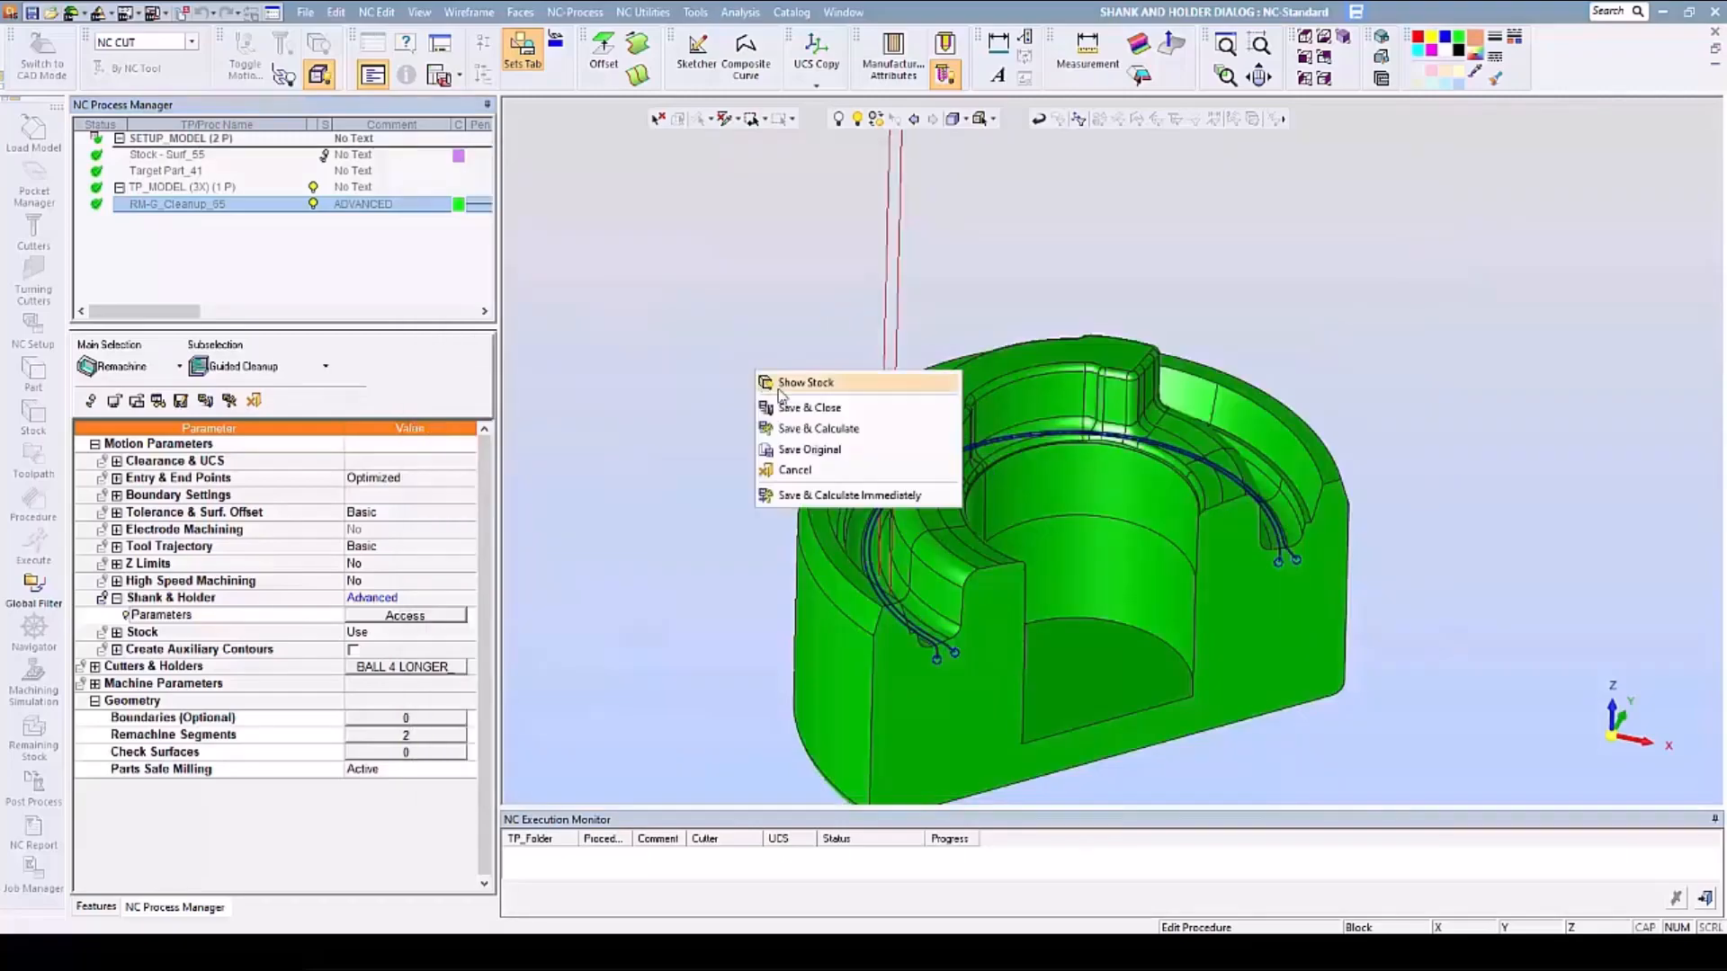
left_click(809, 429)
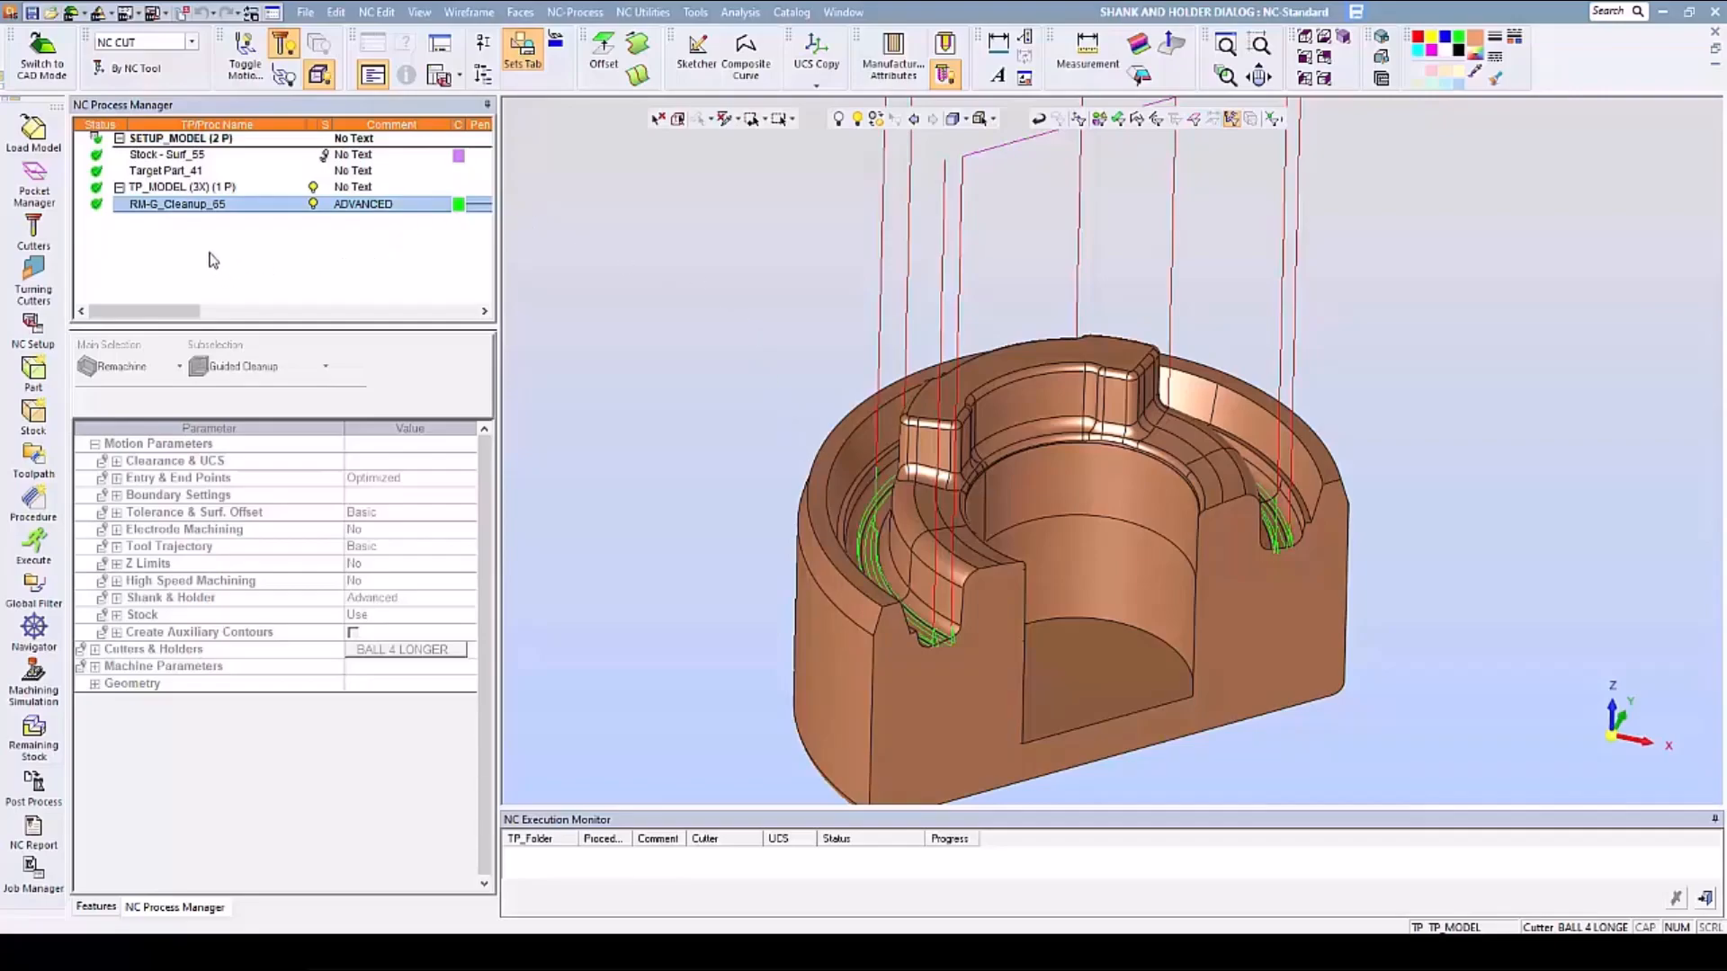
- Advance through the recalculated cleanup toolpath in the Navigator, examine the tool and holder in the groove, and exit the Navigator
left_click(34, 628)
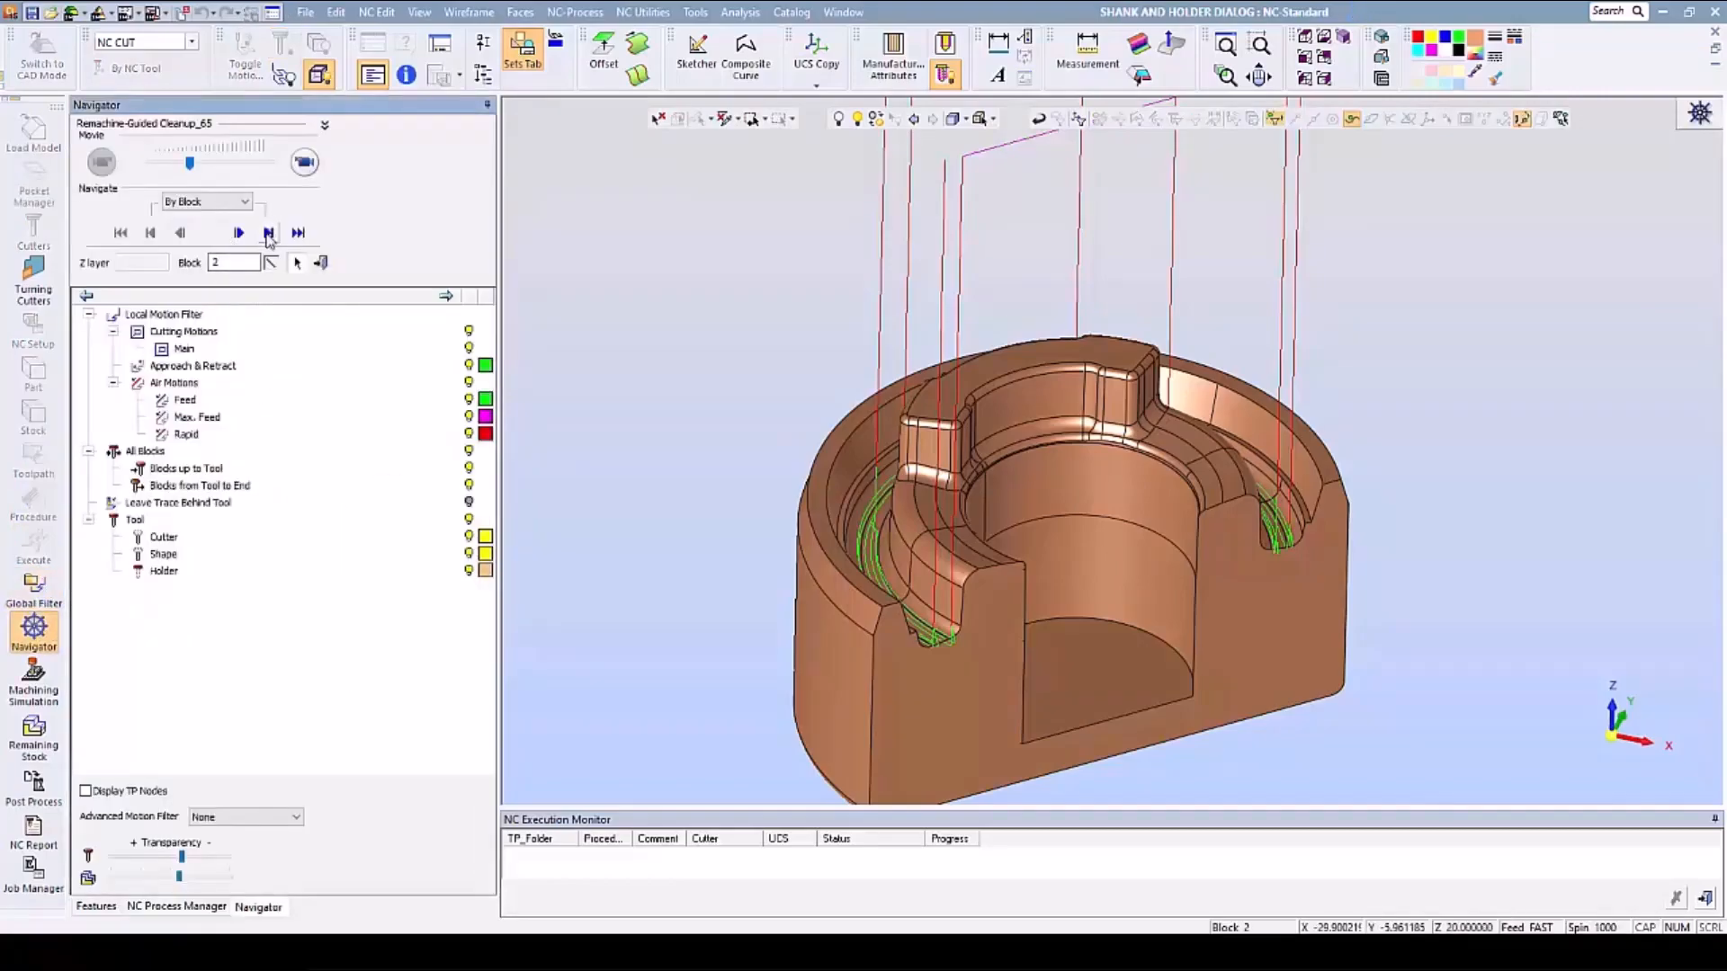
left_click(268, 233)
left_click(268, 234)
left_click(267, 234)
left_click(269, 236)
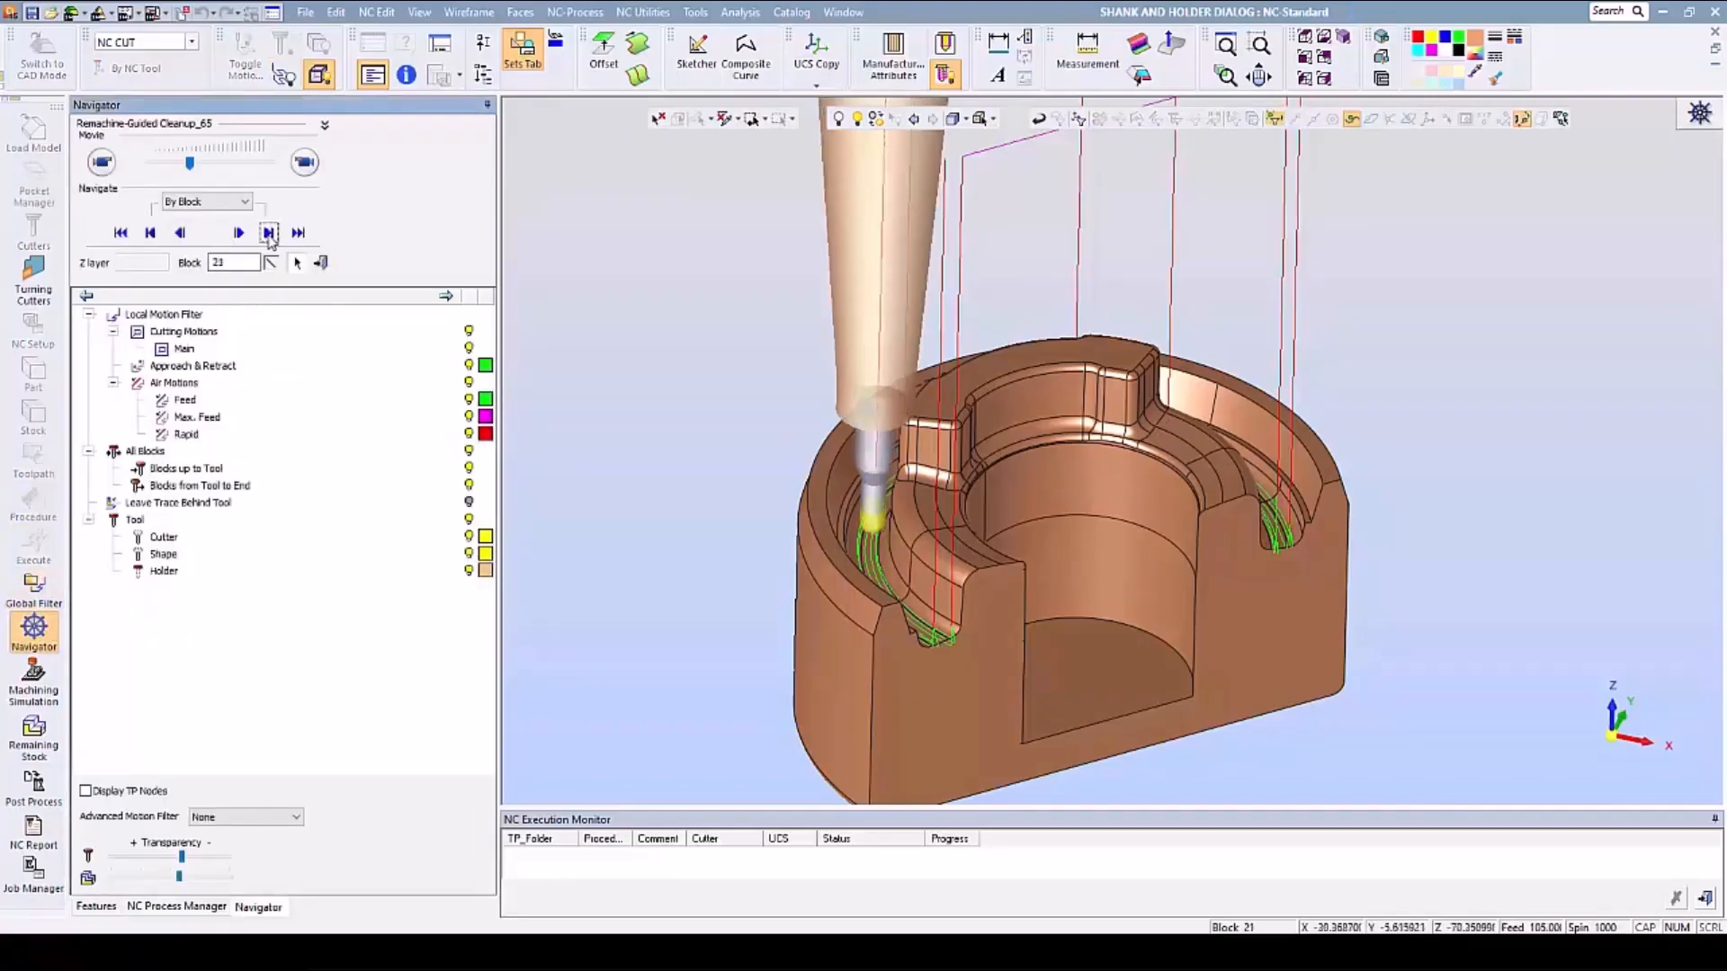
left_click(268, 233)
middle_click_drag(877, 500, 695, 357)
scroll(877, 542, "up", 5)
scroll(767, 488, "down", 2)
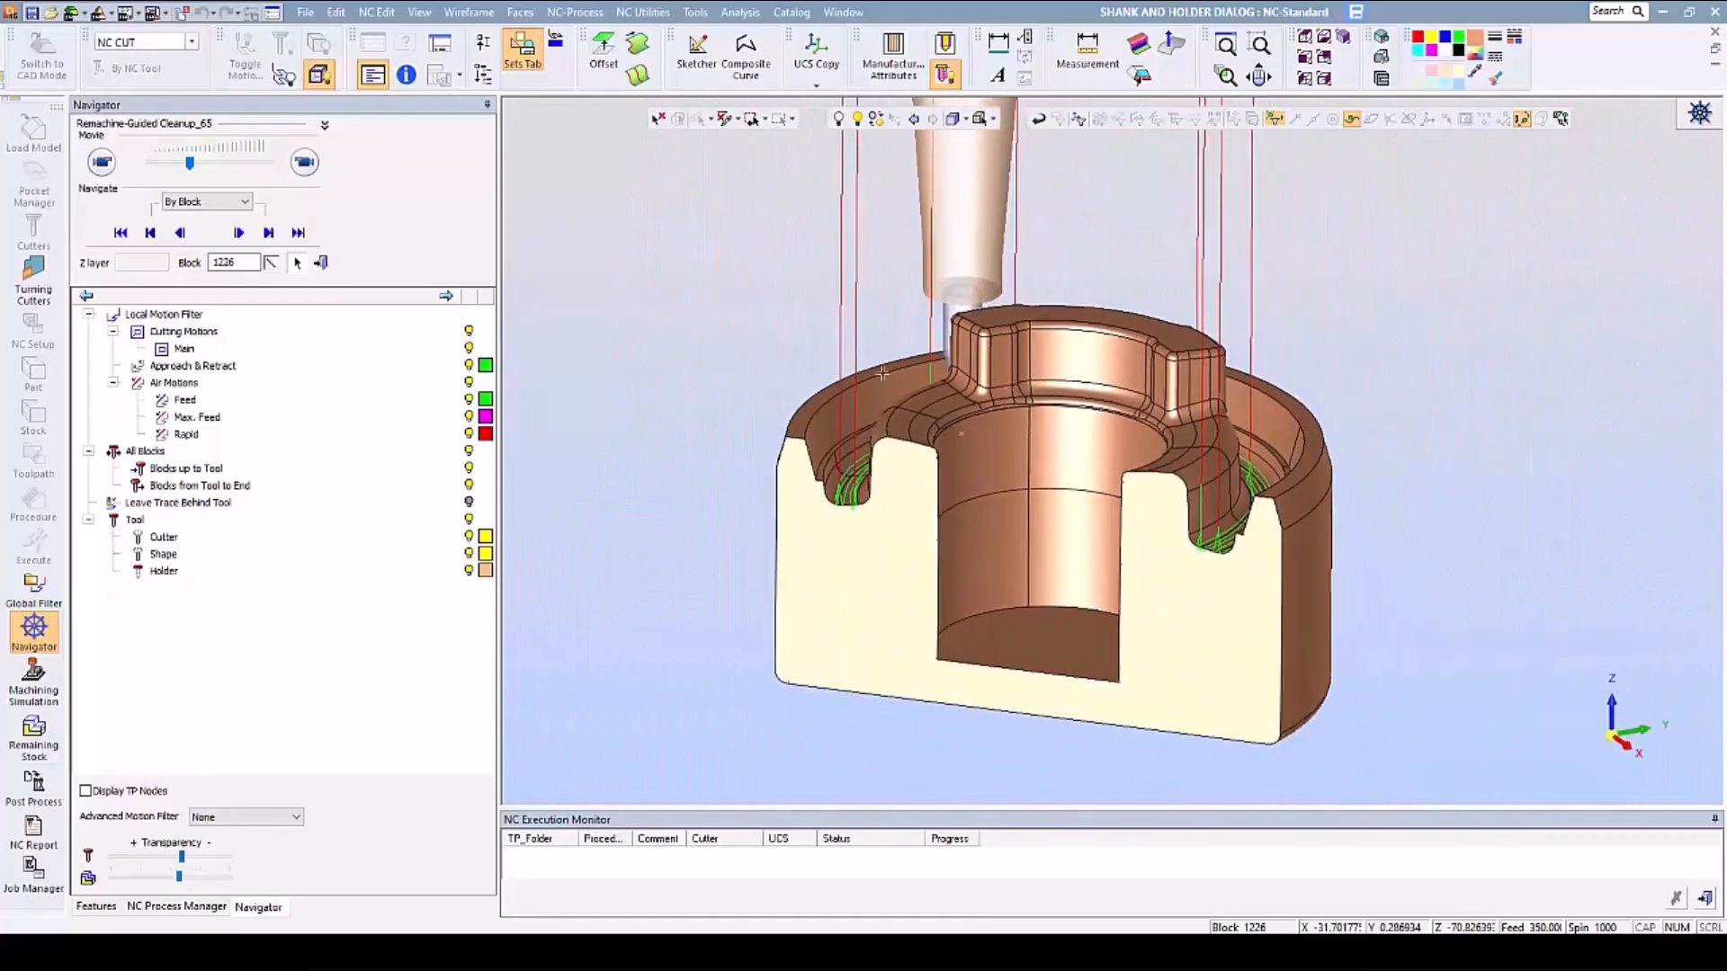
left_click(322, 264)
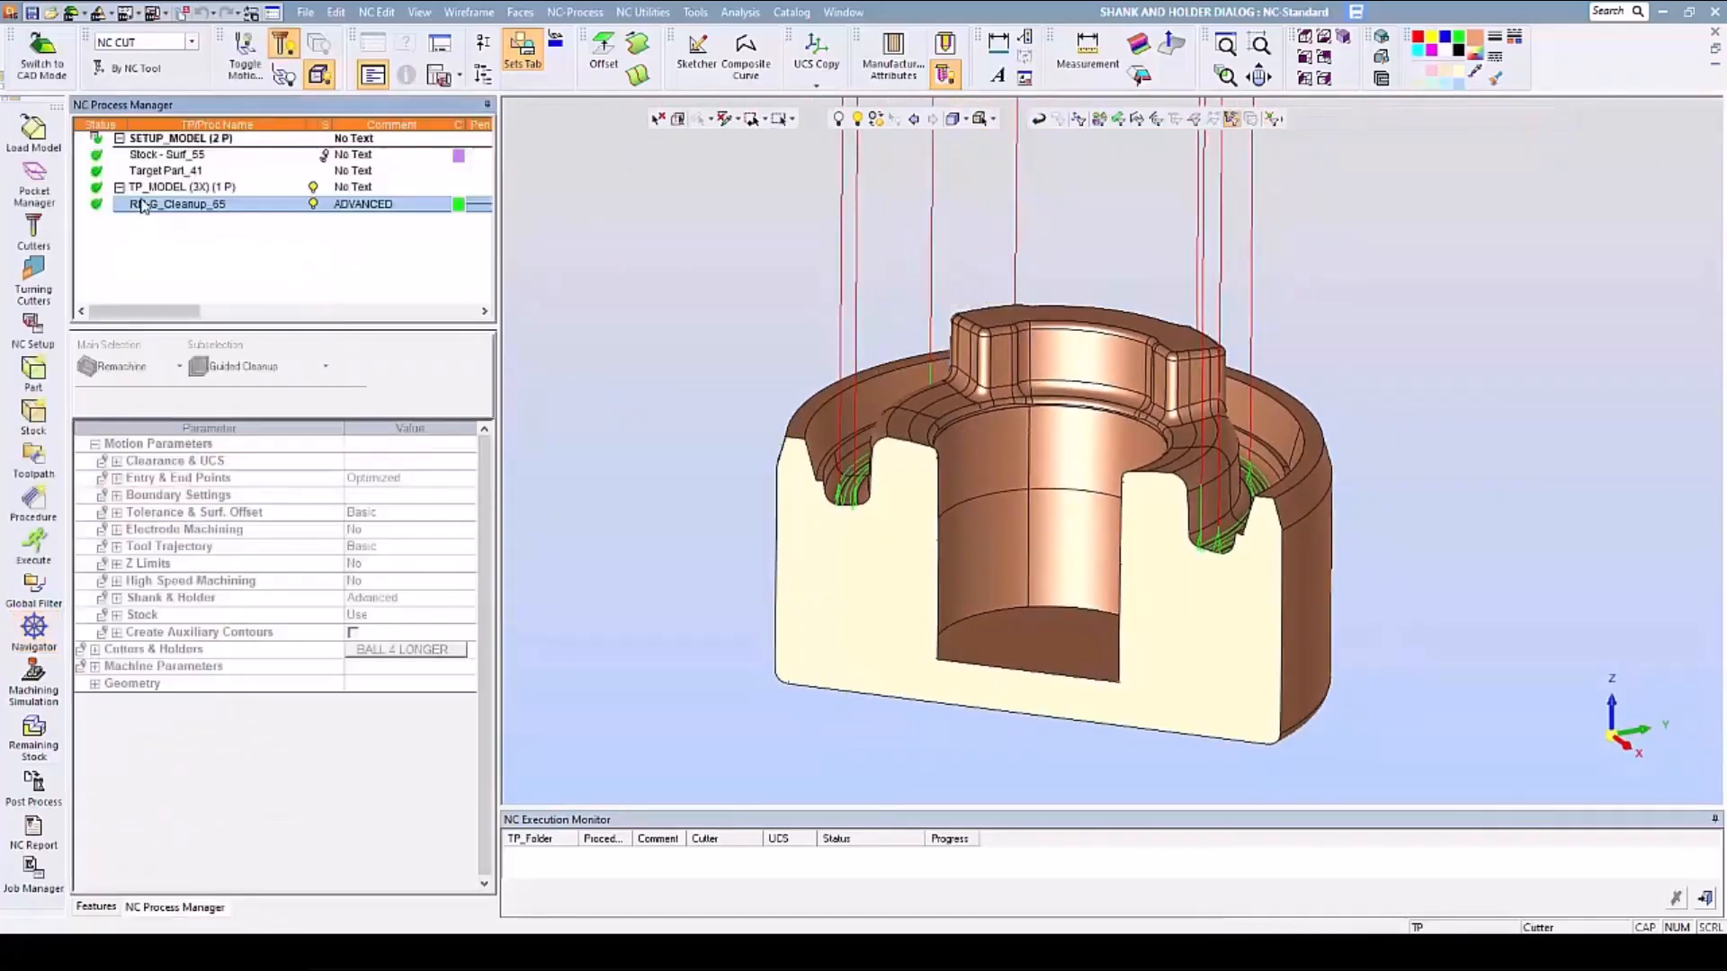
- Reopen the cleanup procedure's shank and holder parameters and set Check Against Stock and Part to Shank #1
double_click(143, 205)
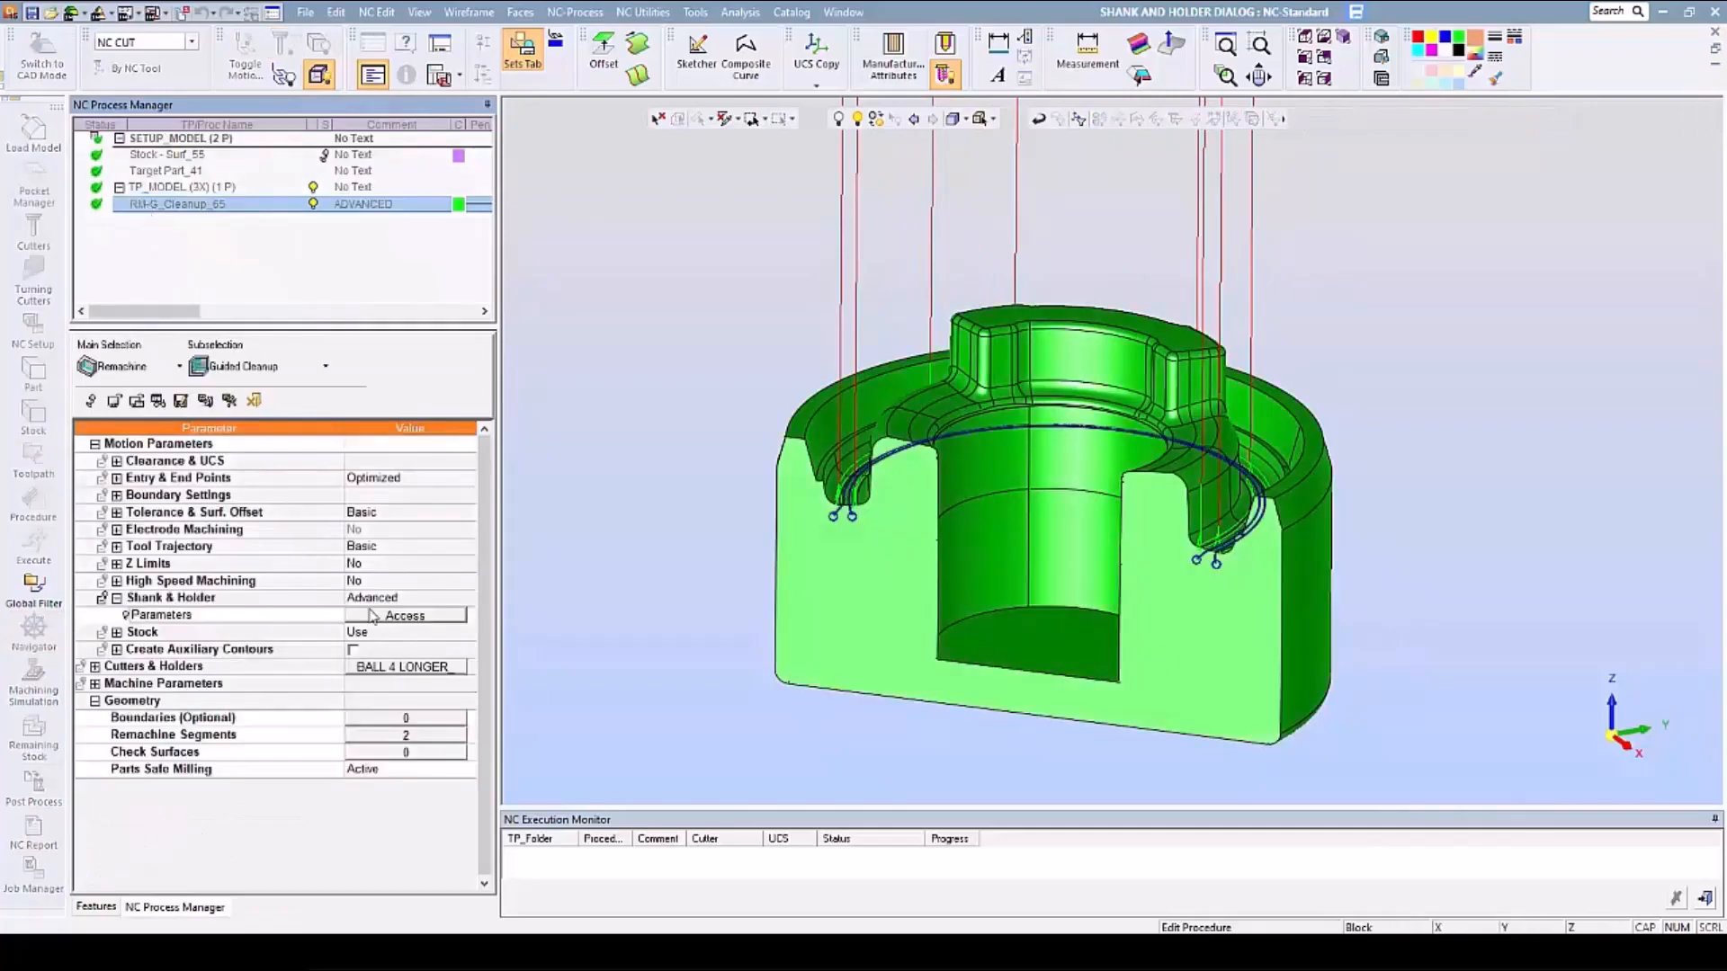
left_click(376, 616)
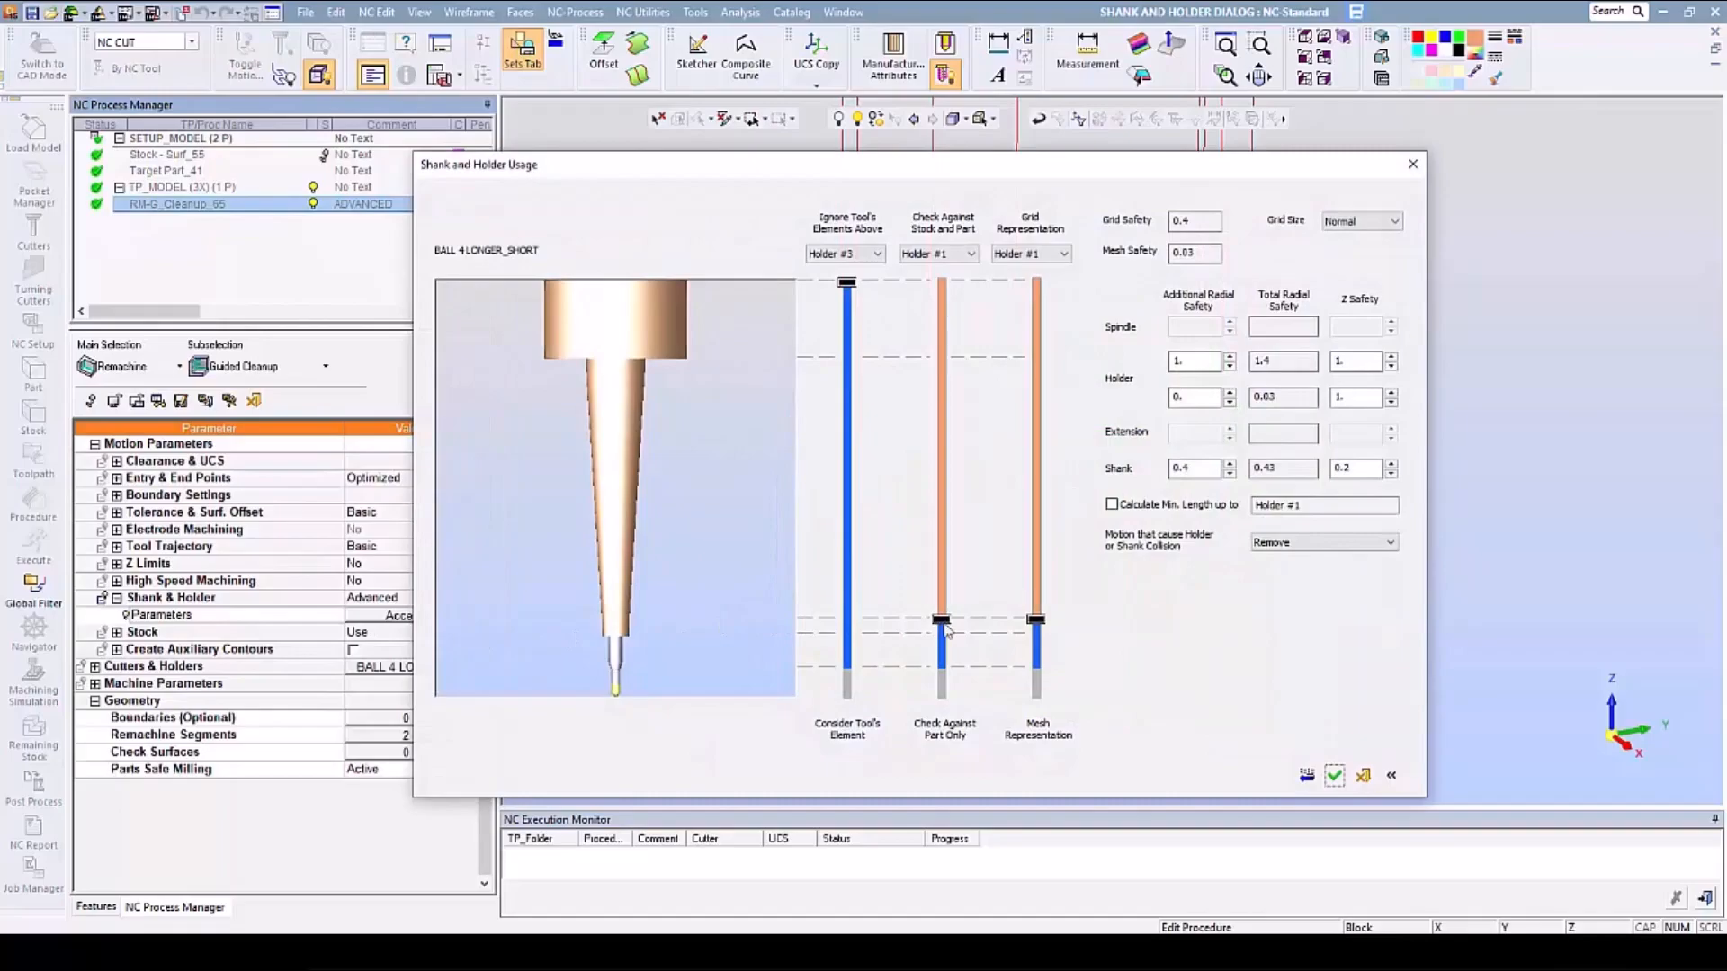
left_click_drag(946, 626, 949, 642)
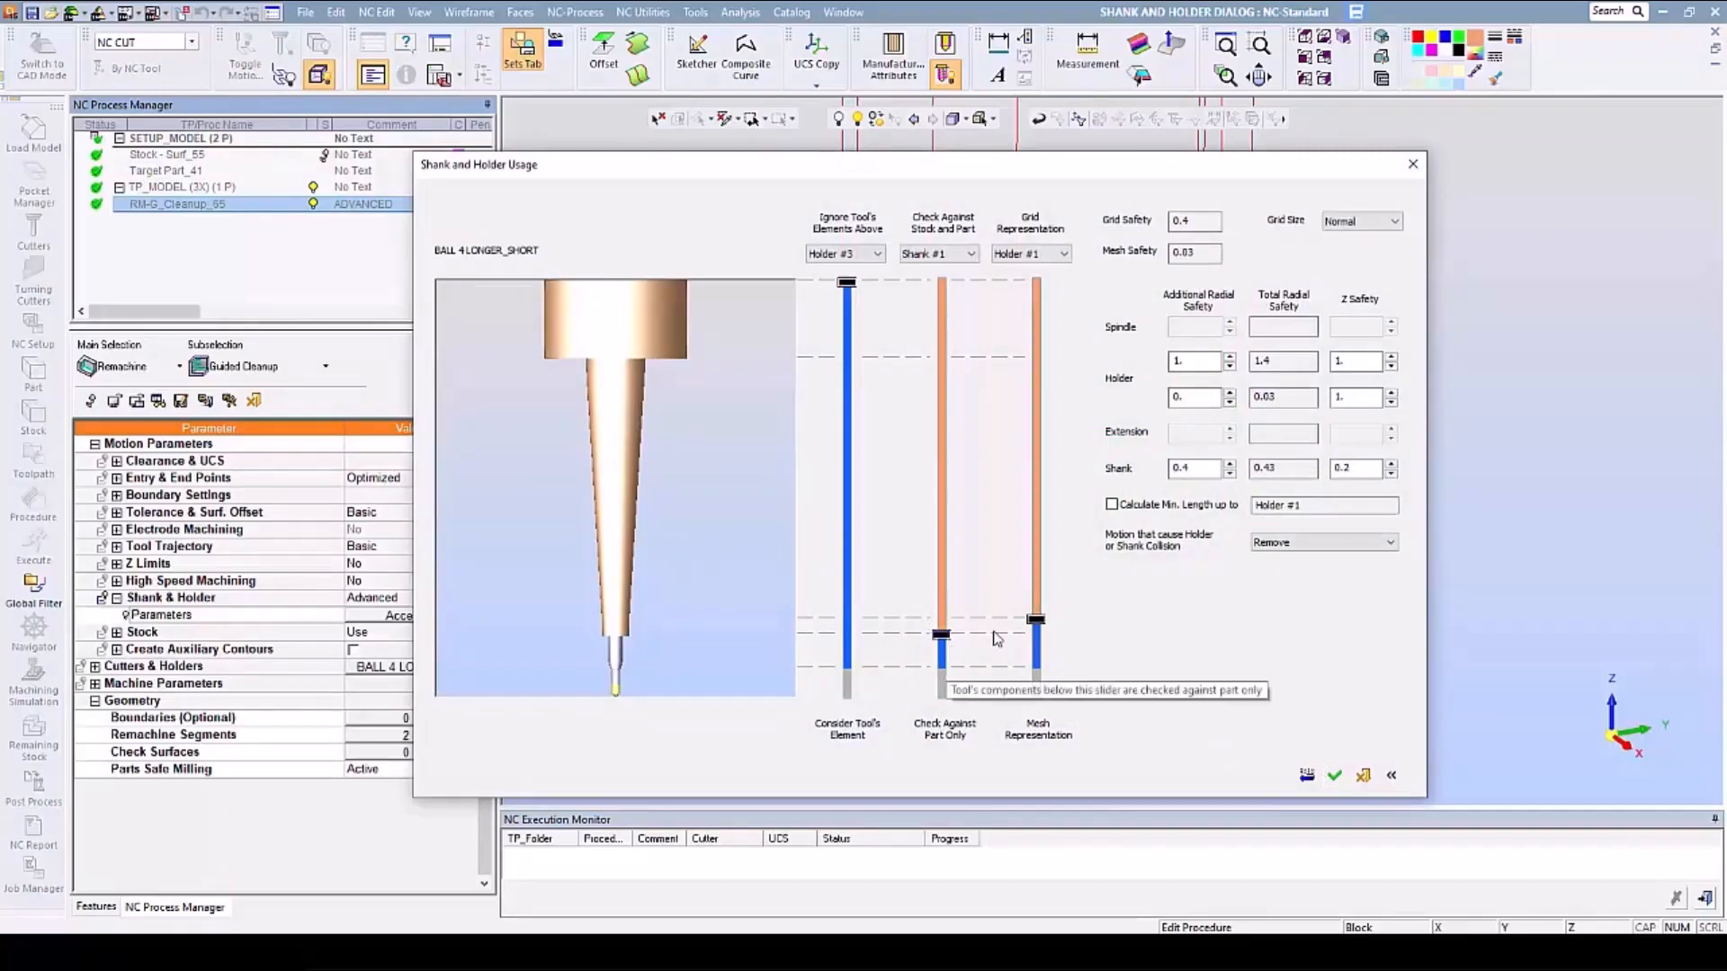
double_click(1353, 398)
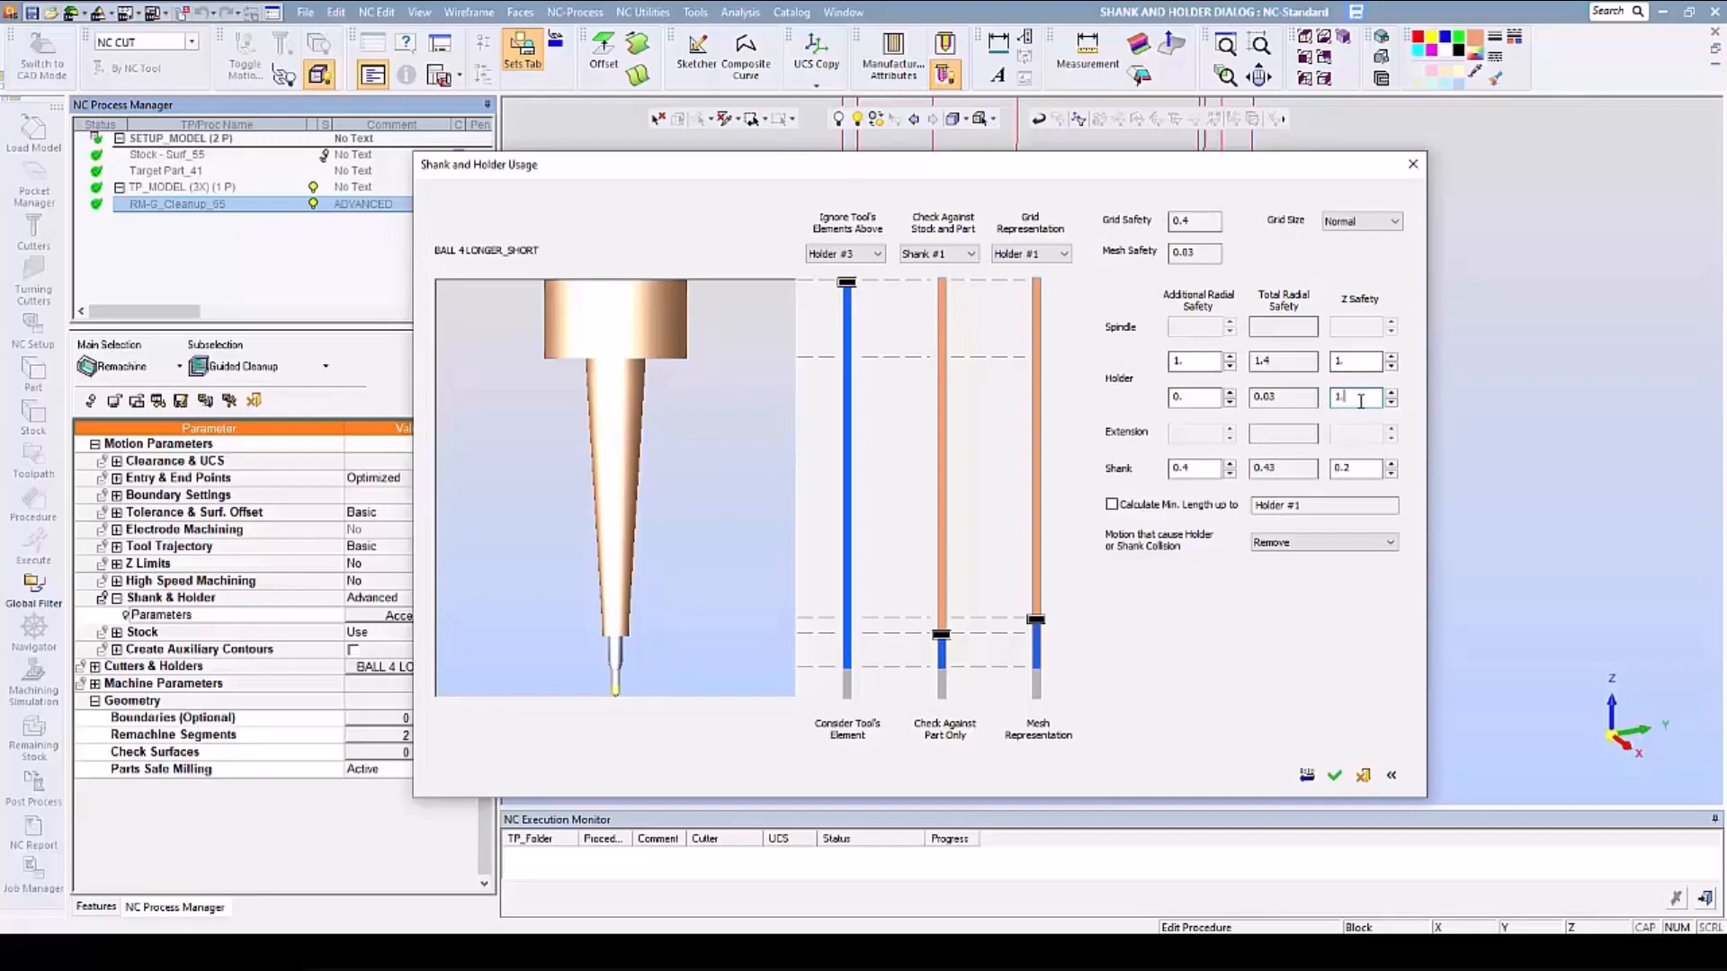
double_click(1350, 397)
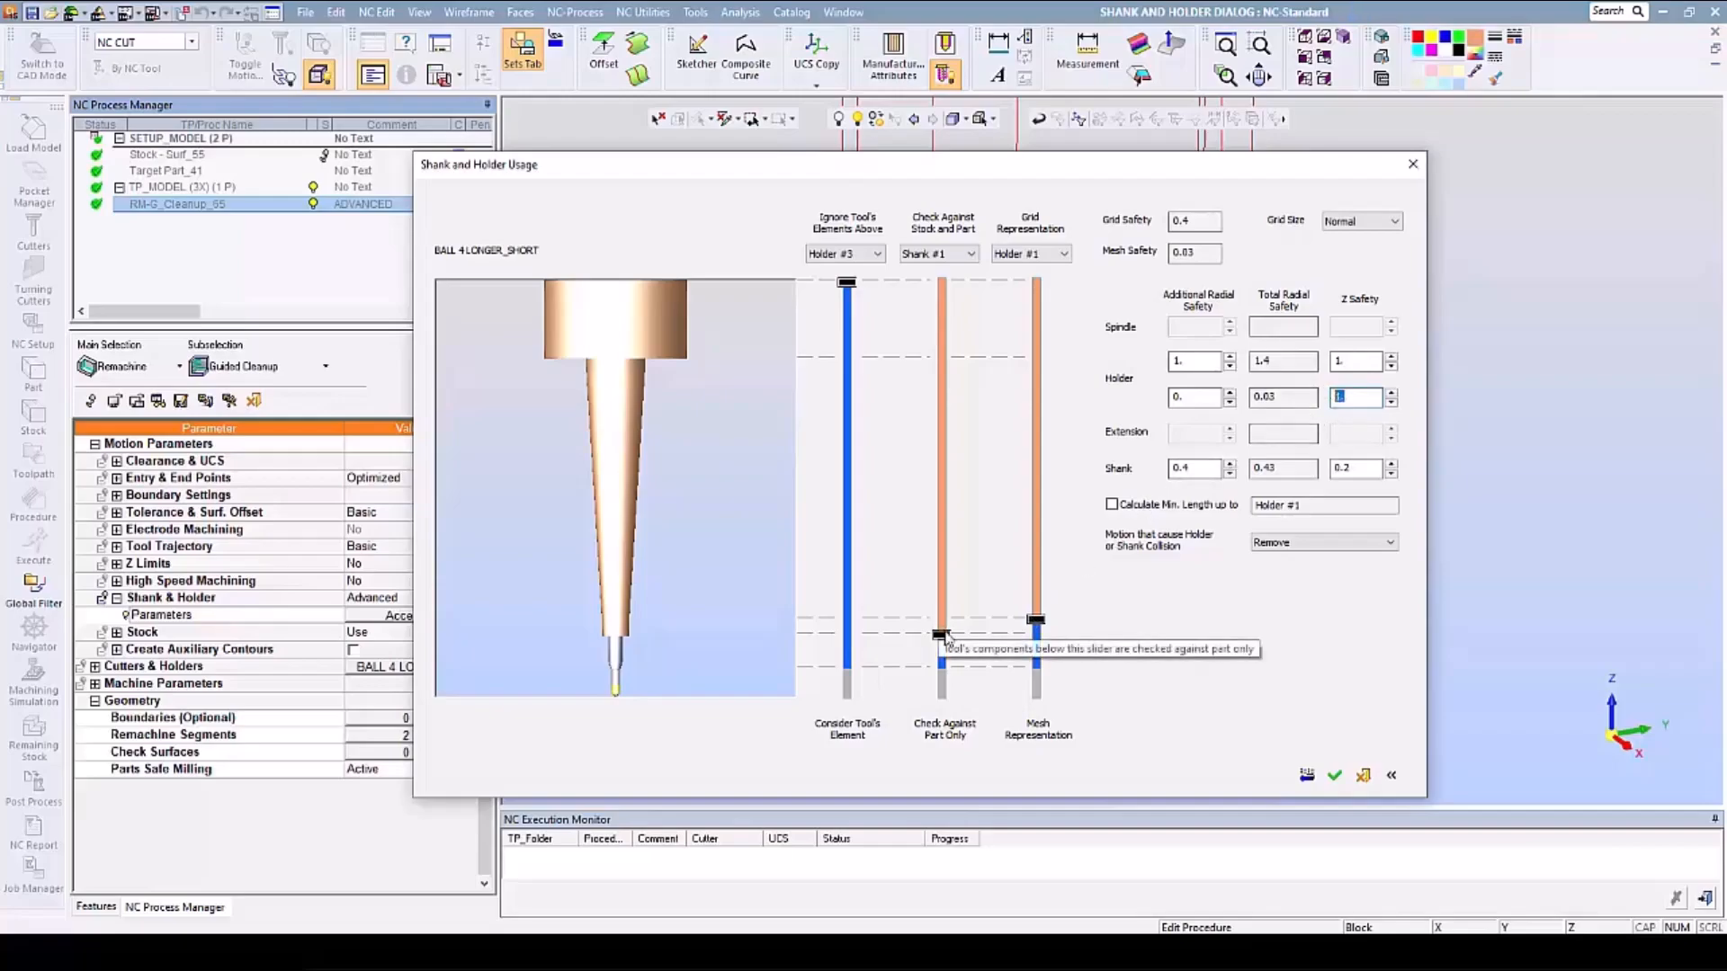
left_click(1368, 398)
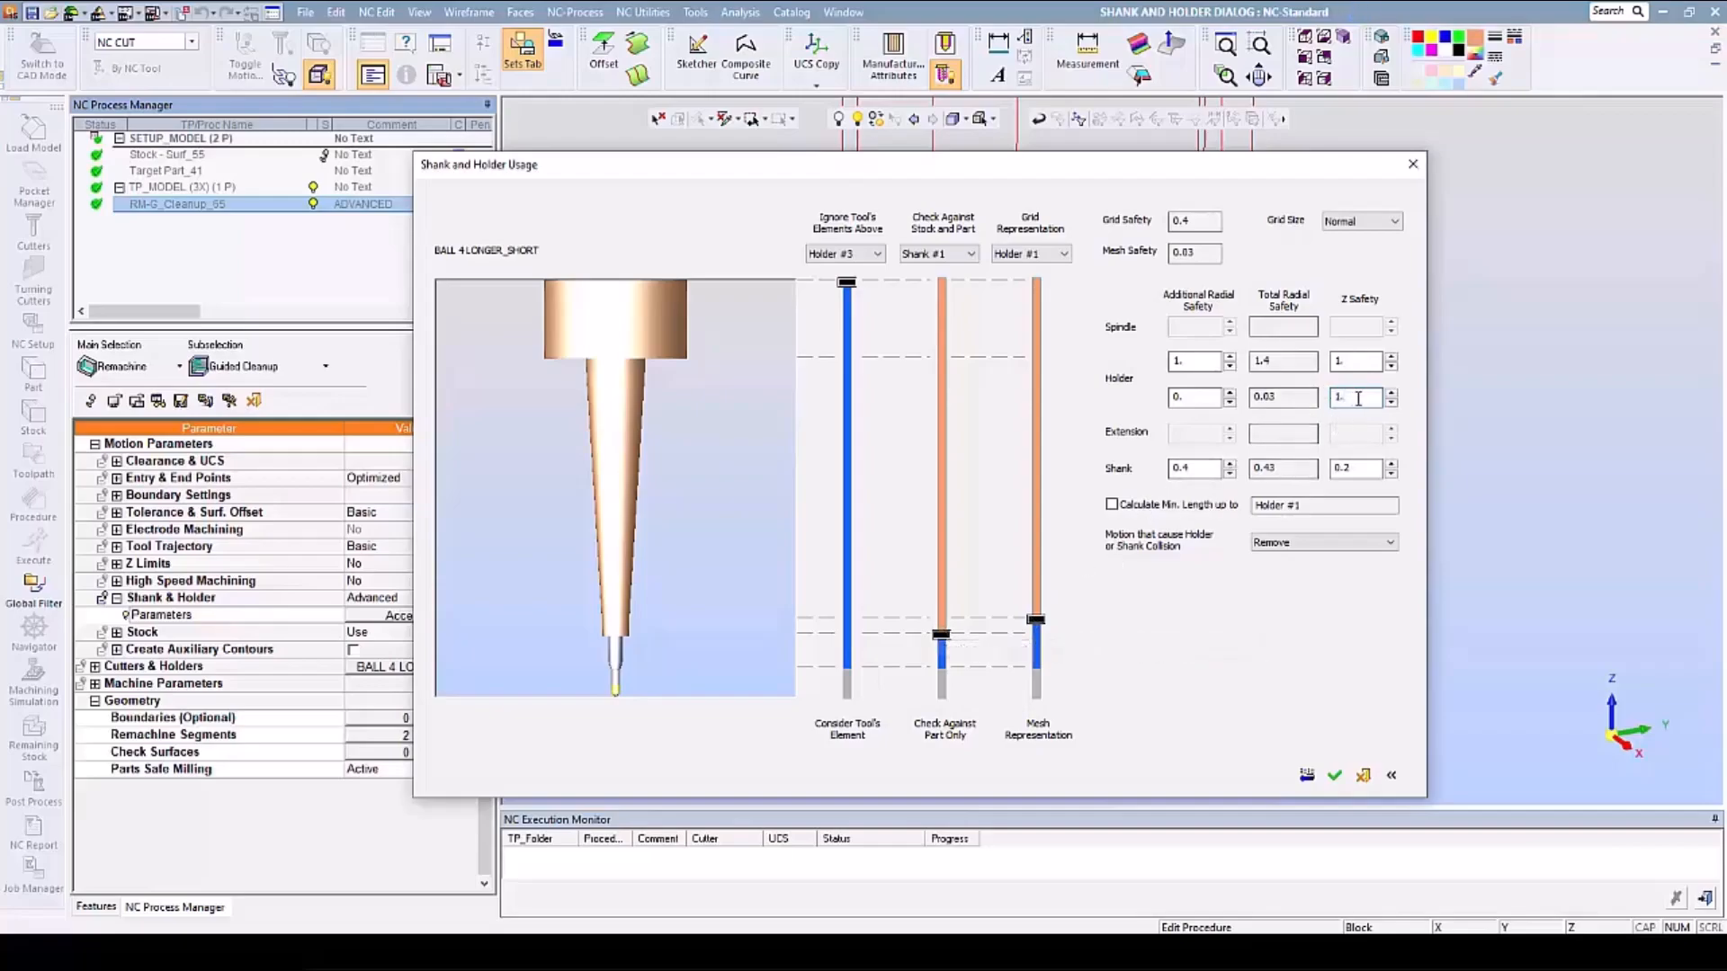
double_click(1358, 397)
- Enable the minimum tool length calculation up to Holder #1
left_click(1395, 775)
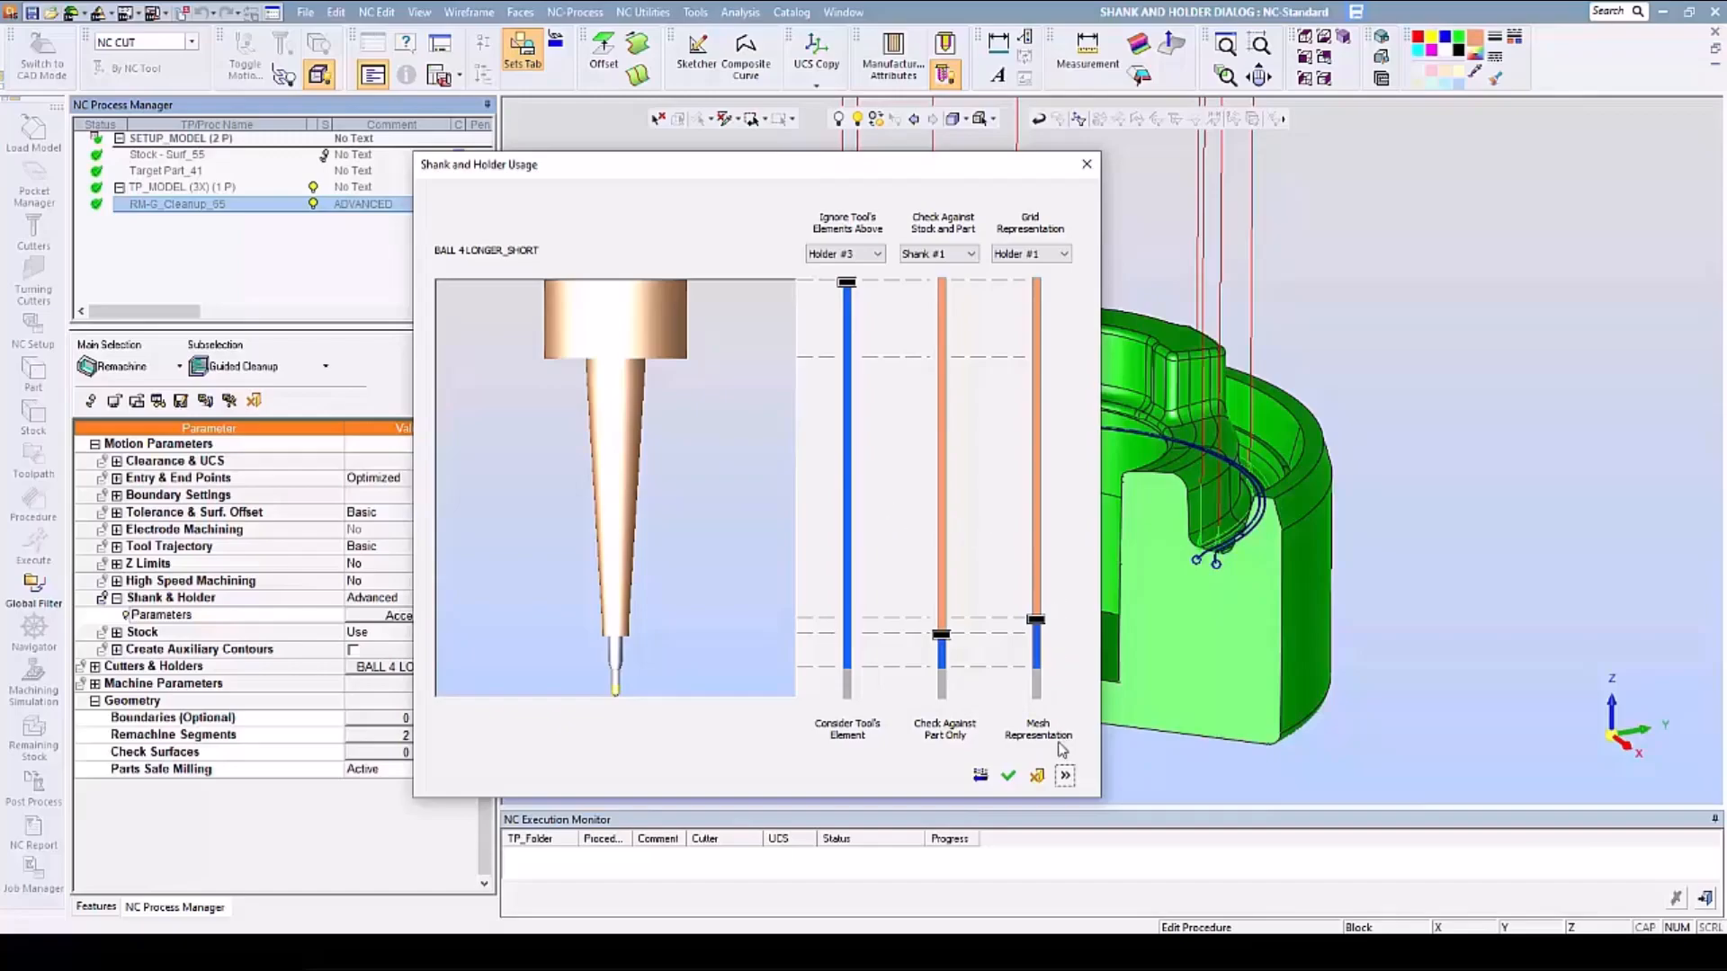
left_click(1064, 777)
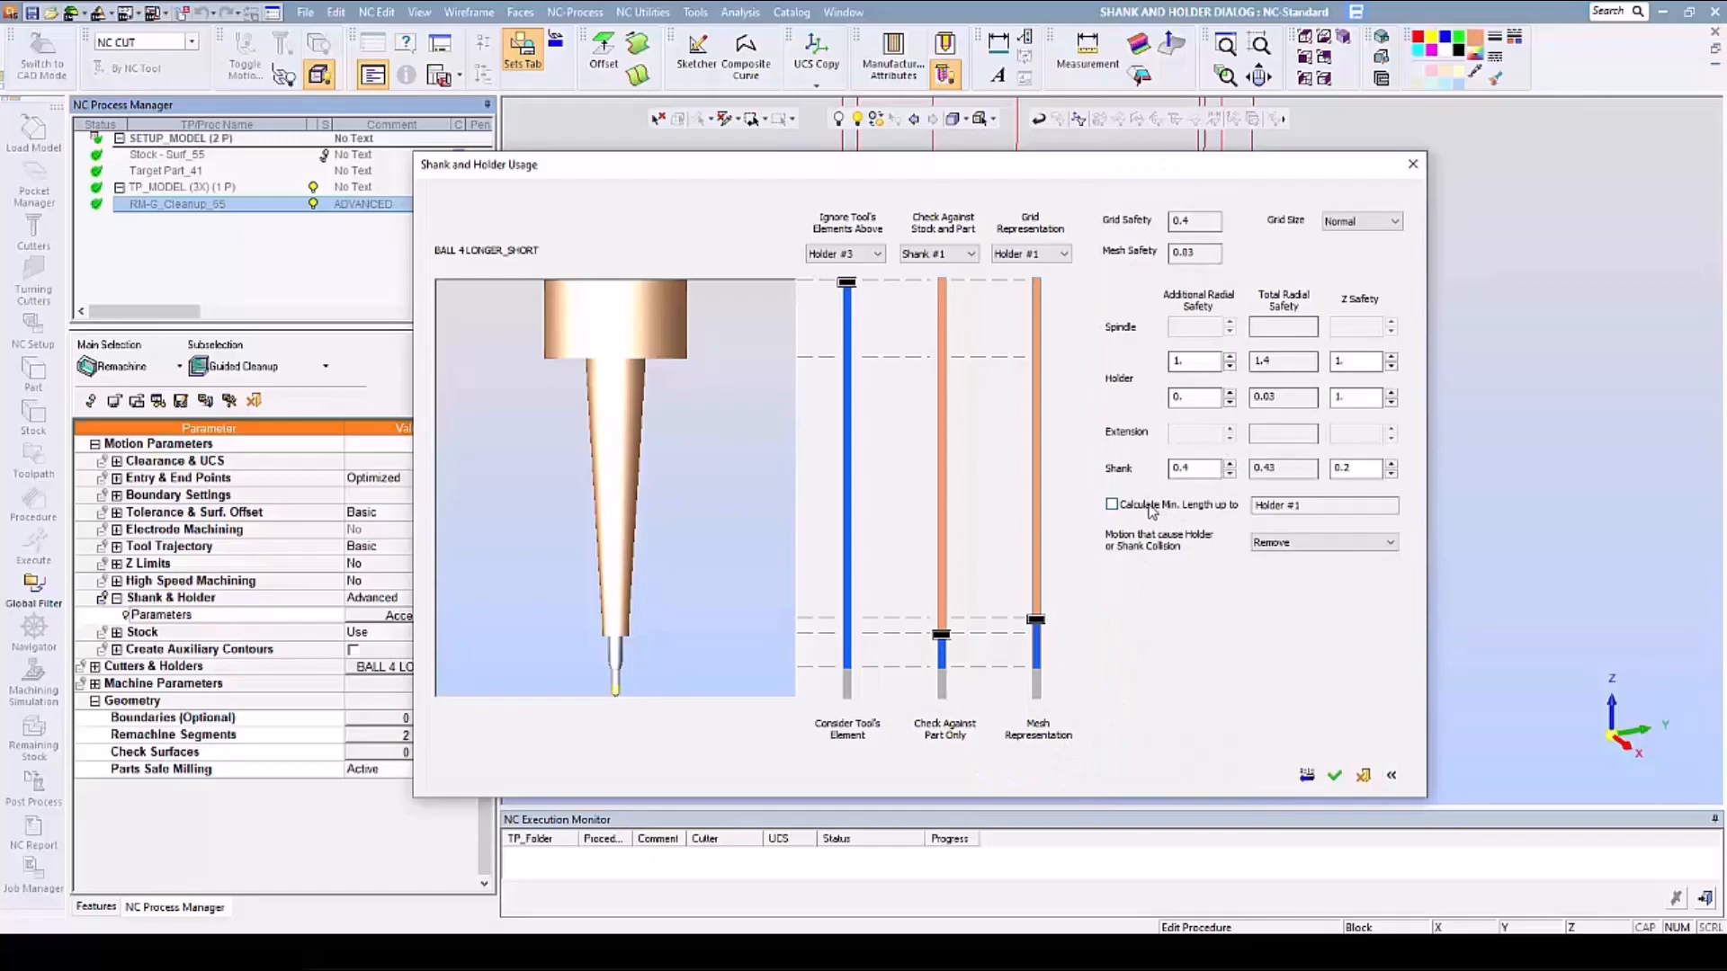
left_click(1112, 507)
- Keep motions that cause holder or shank collision set to Remove, accept the shank and holder settings, and save and calculate the procedure
left_click(1387, 544)
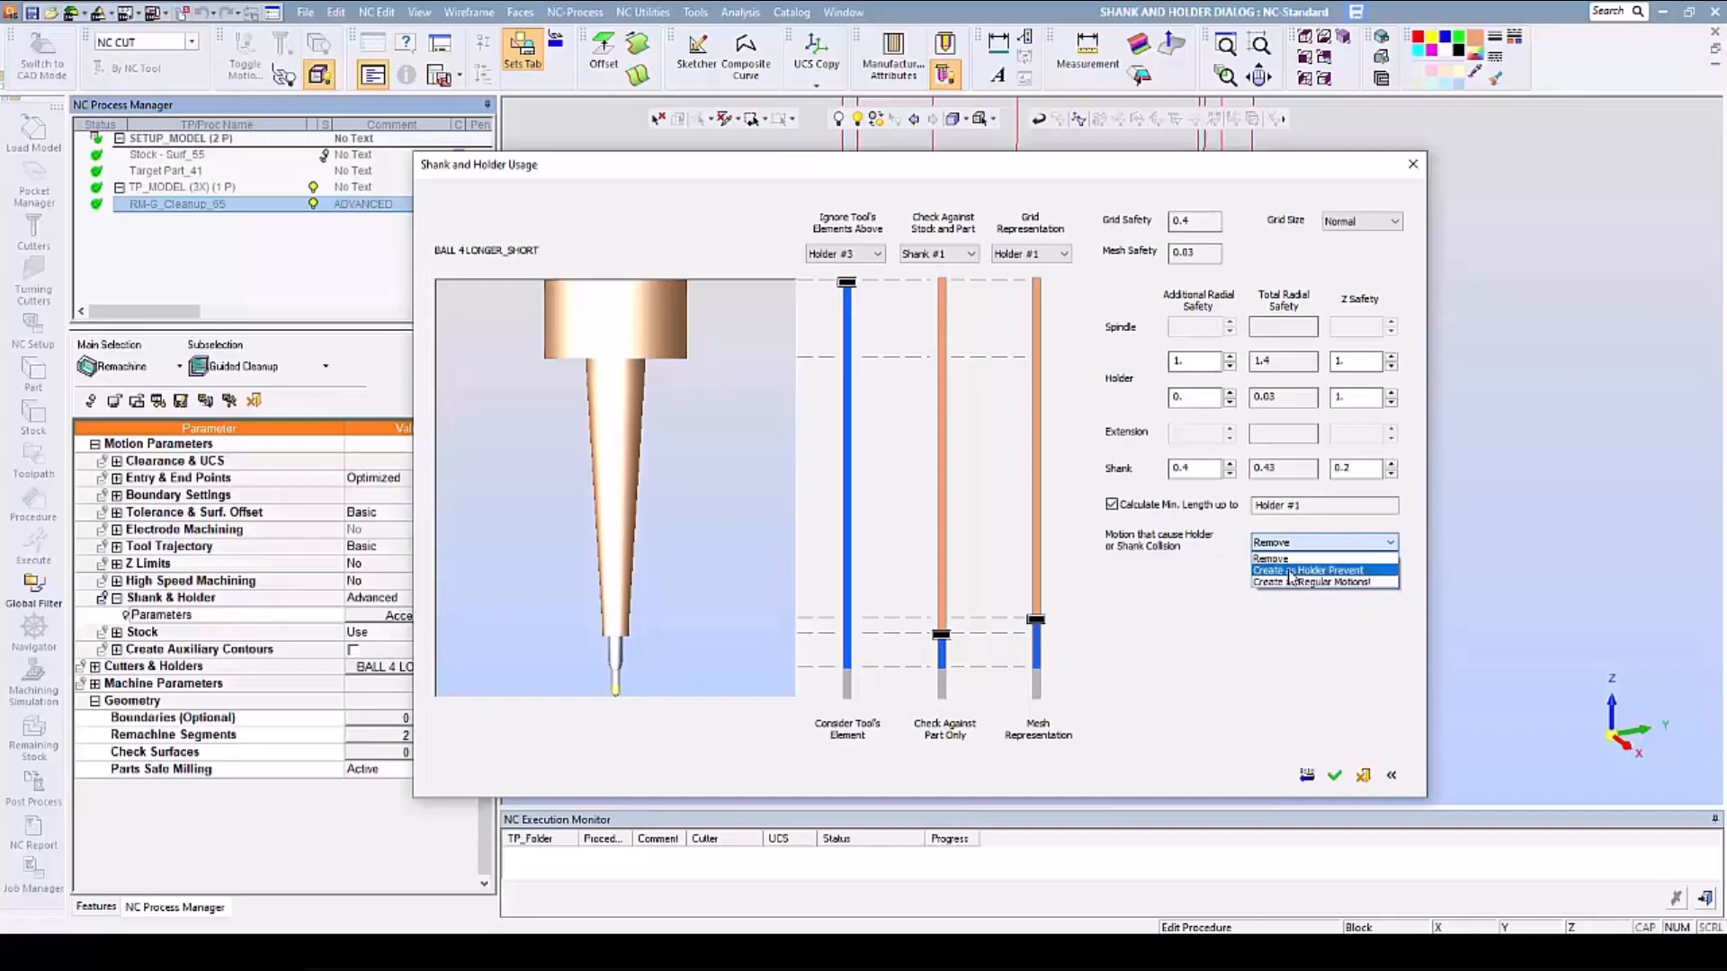
left_click(1272, 558)
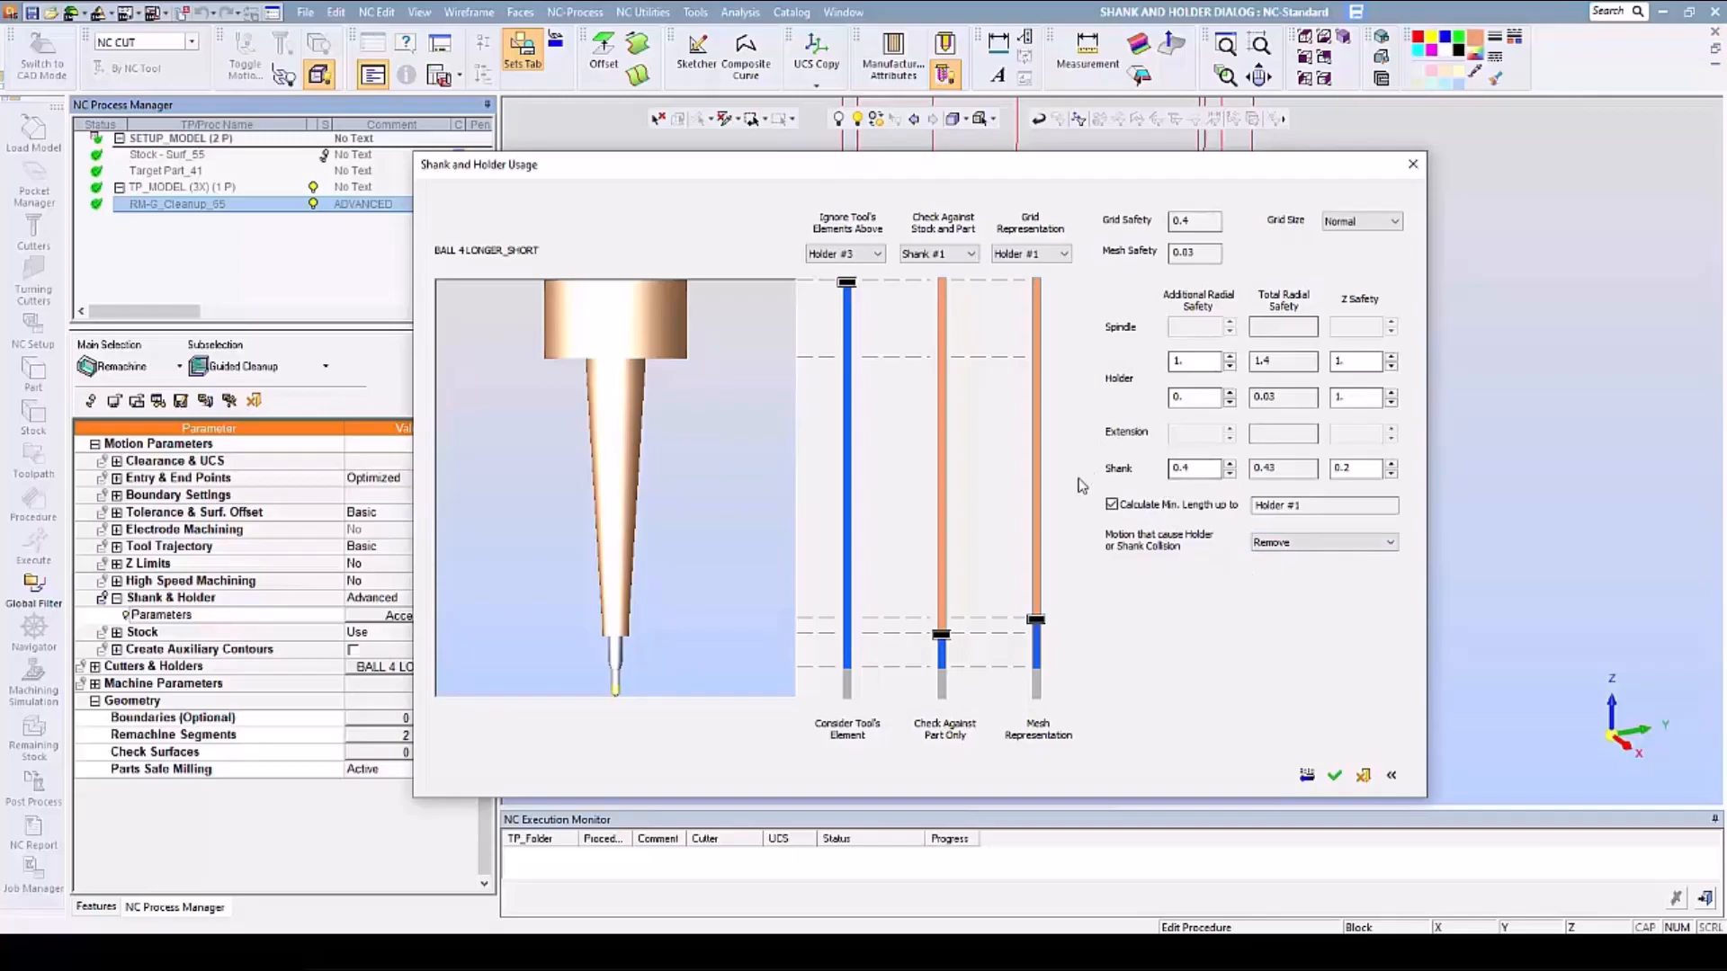
left_click(1336, 775)
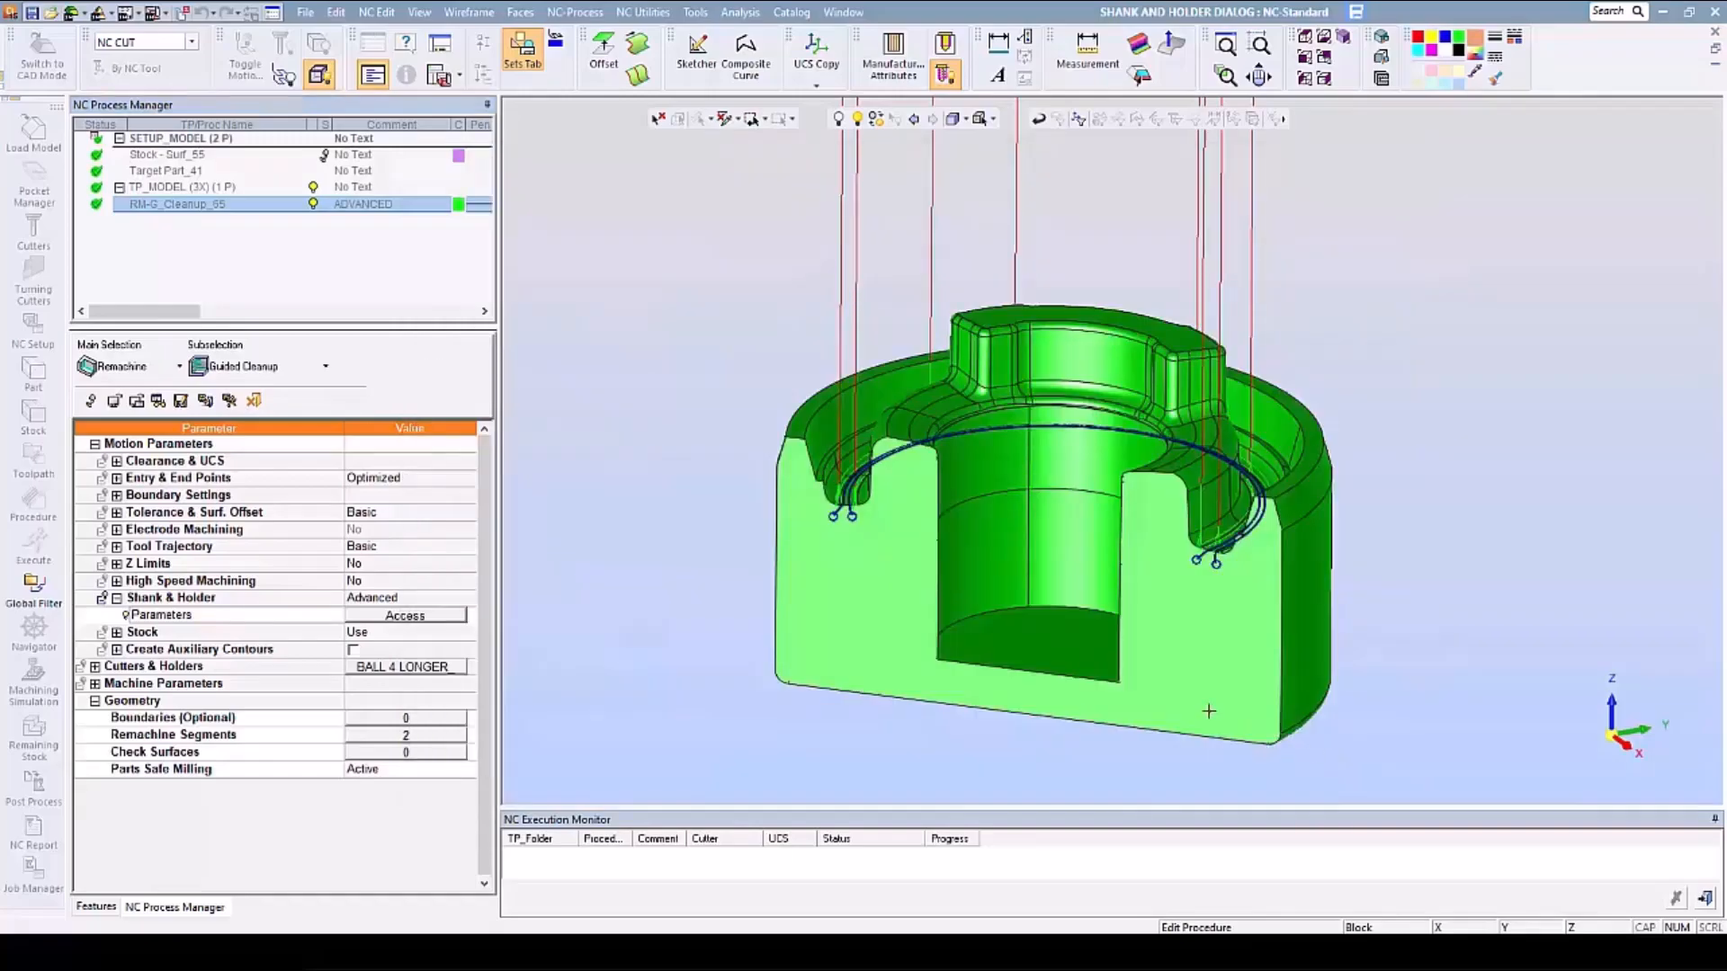
right_click(746, 450)
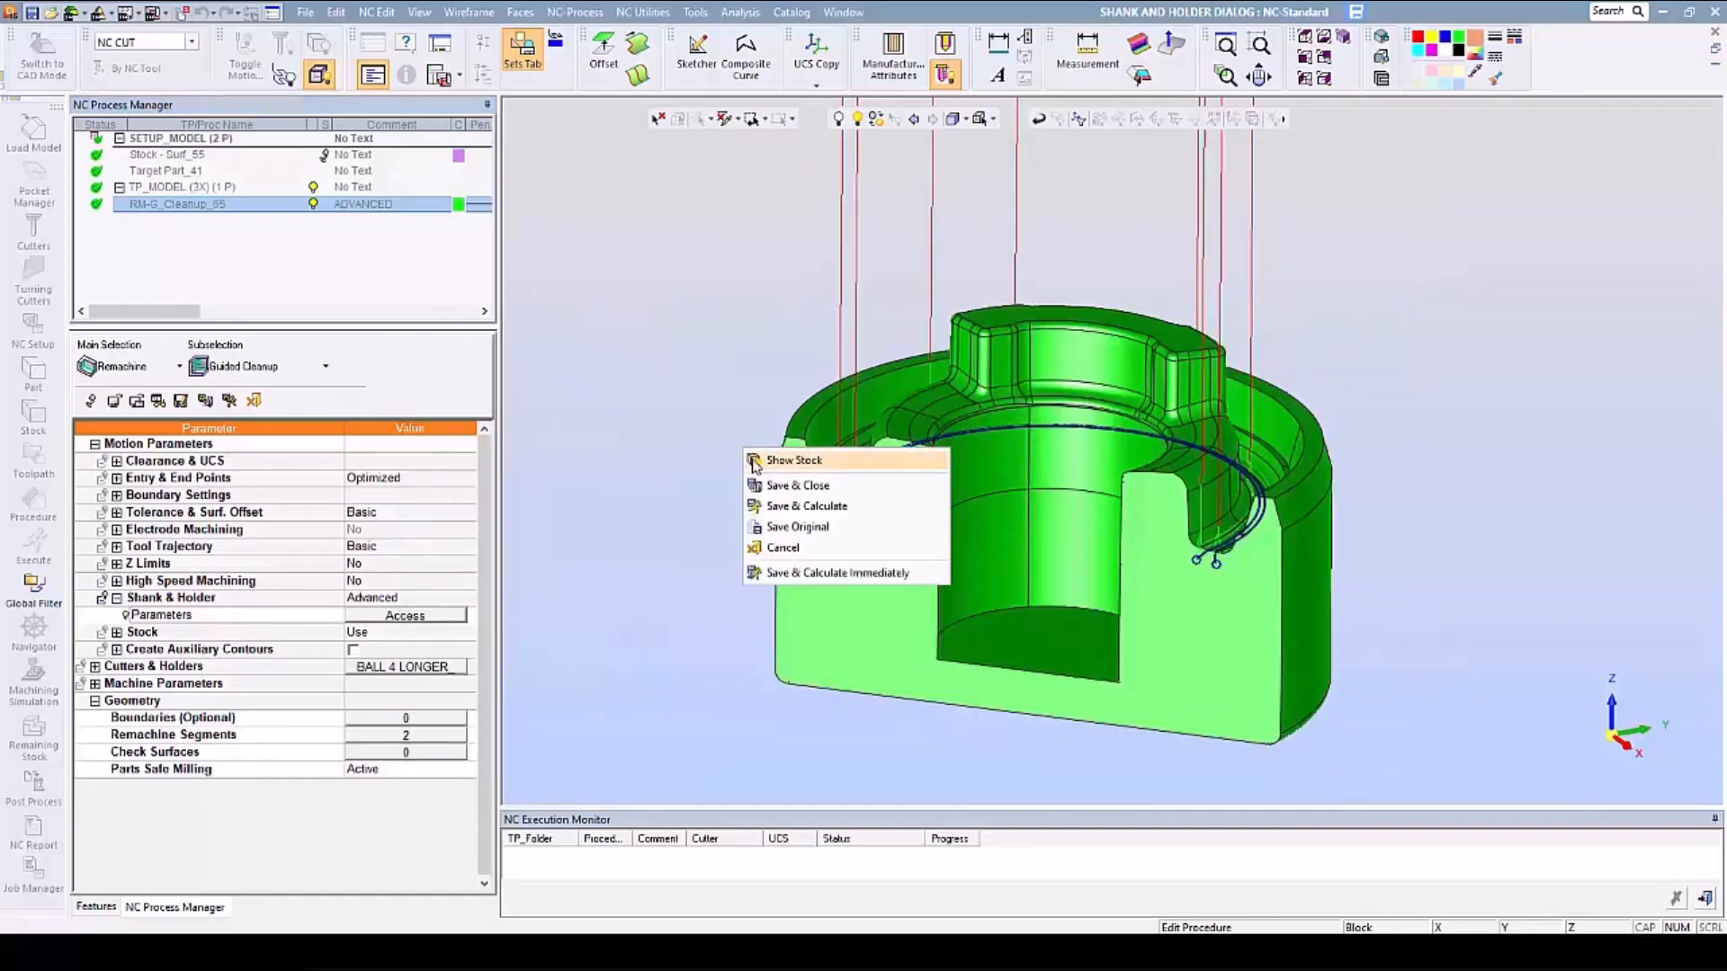
left_click(781, 510)
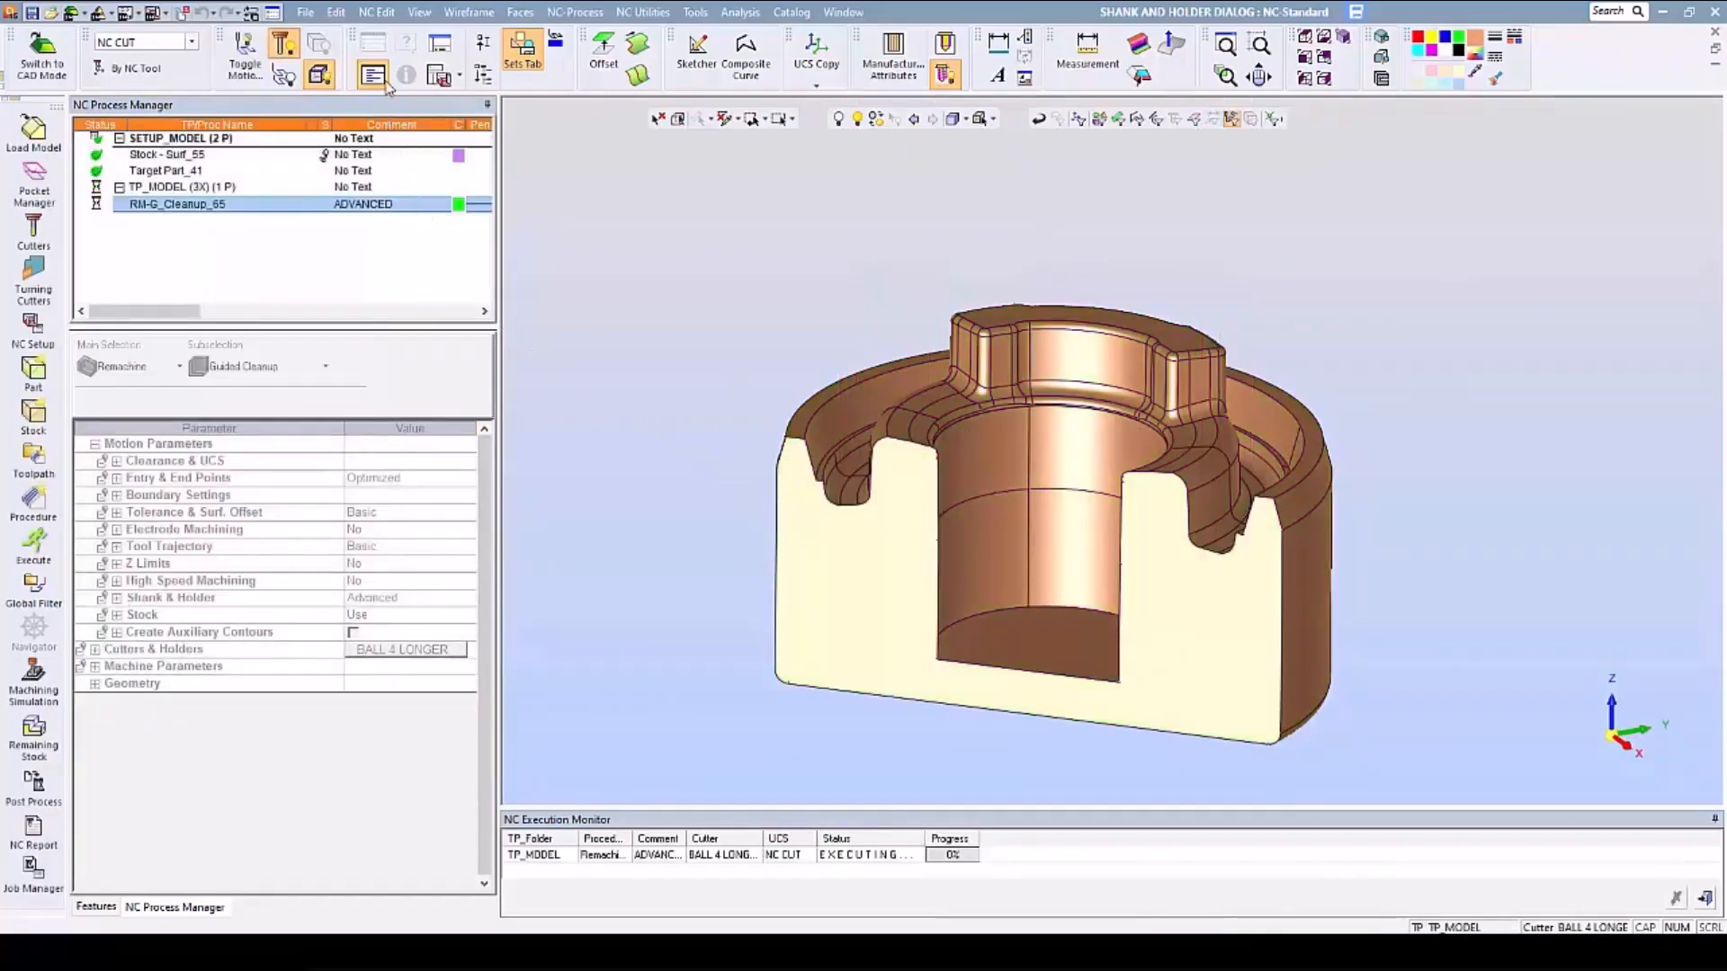
- Show the Output pane, read the calculated minimum clear length of the cutter for Holder #1, and close the pane
left_click(420, 13)
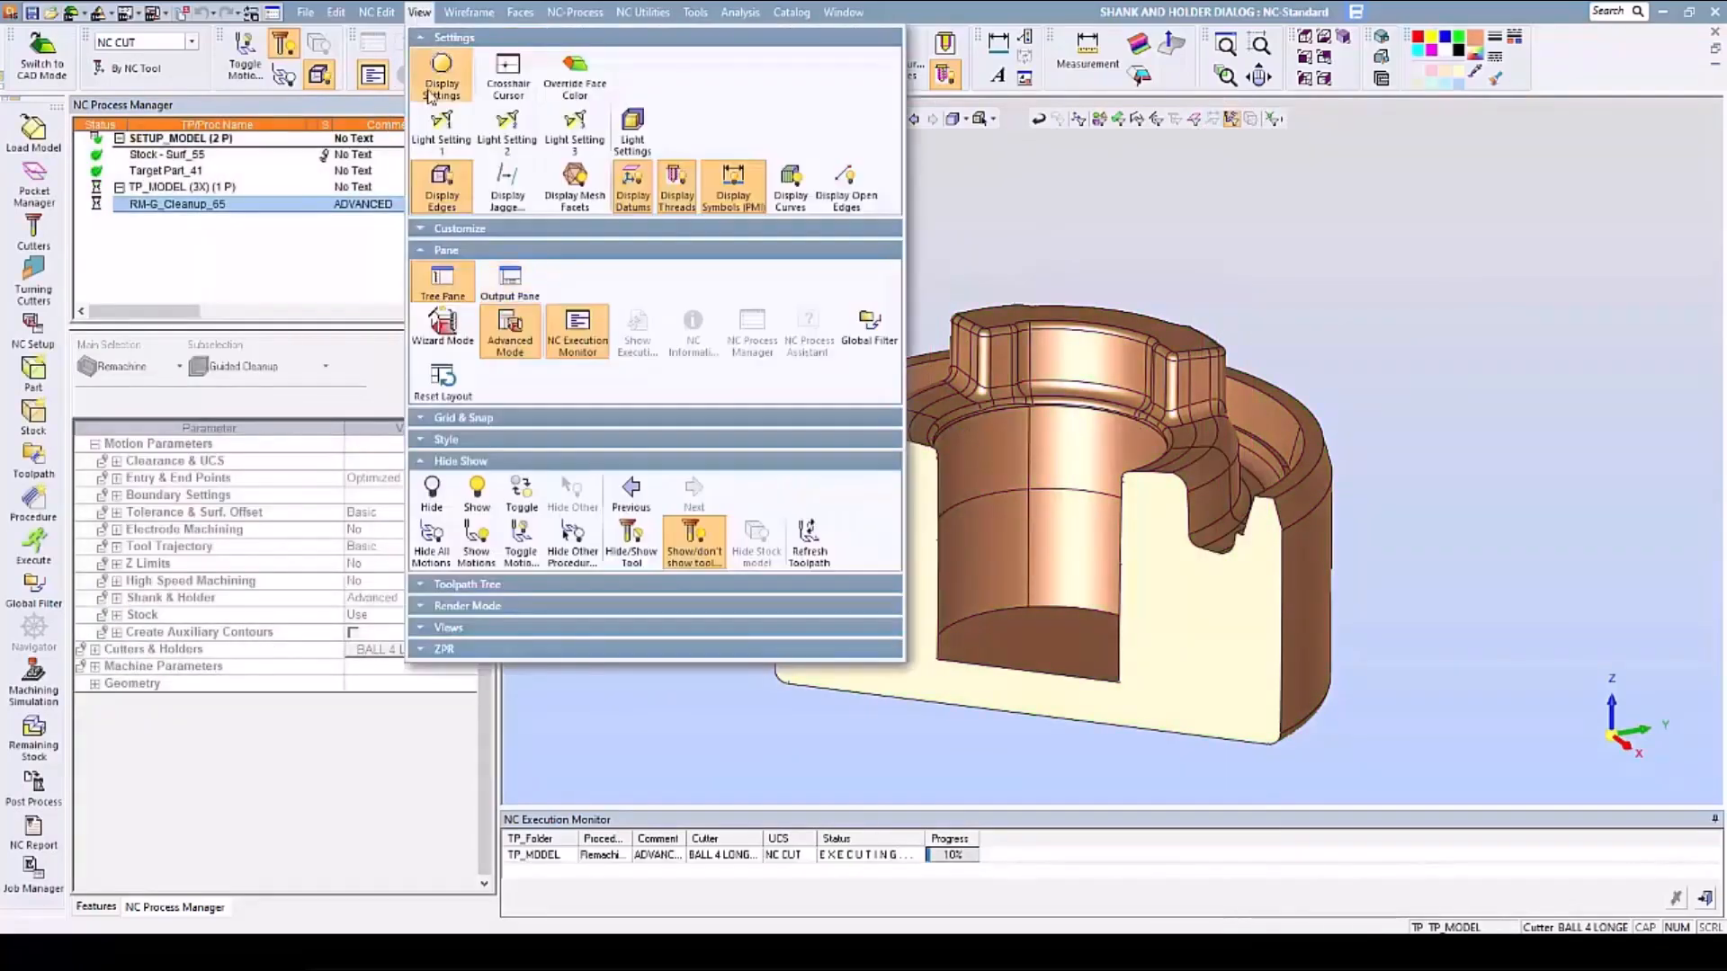
left_click(527, 290)
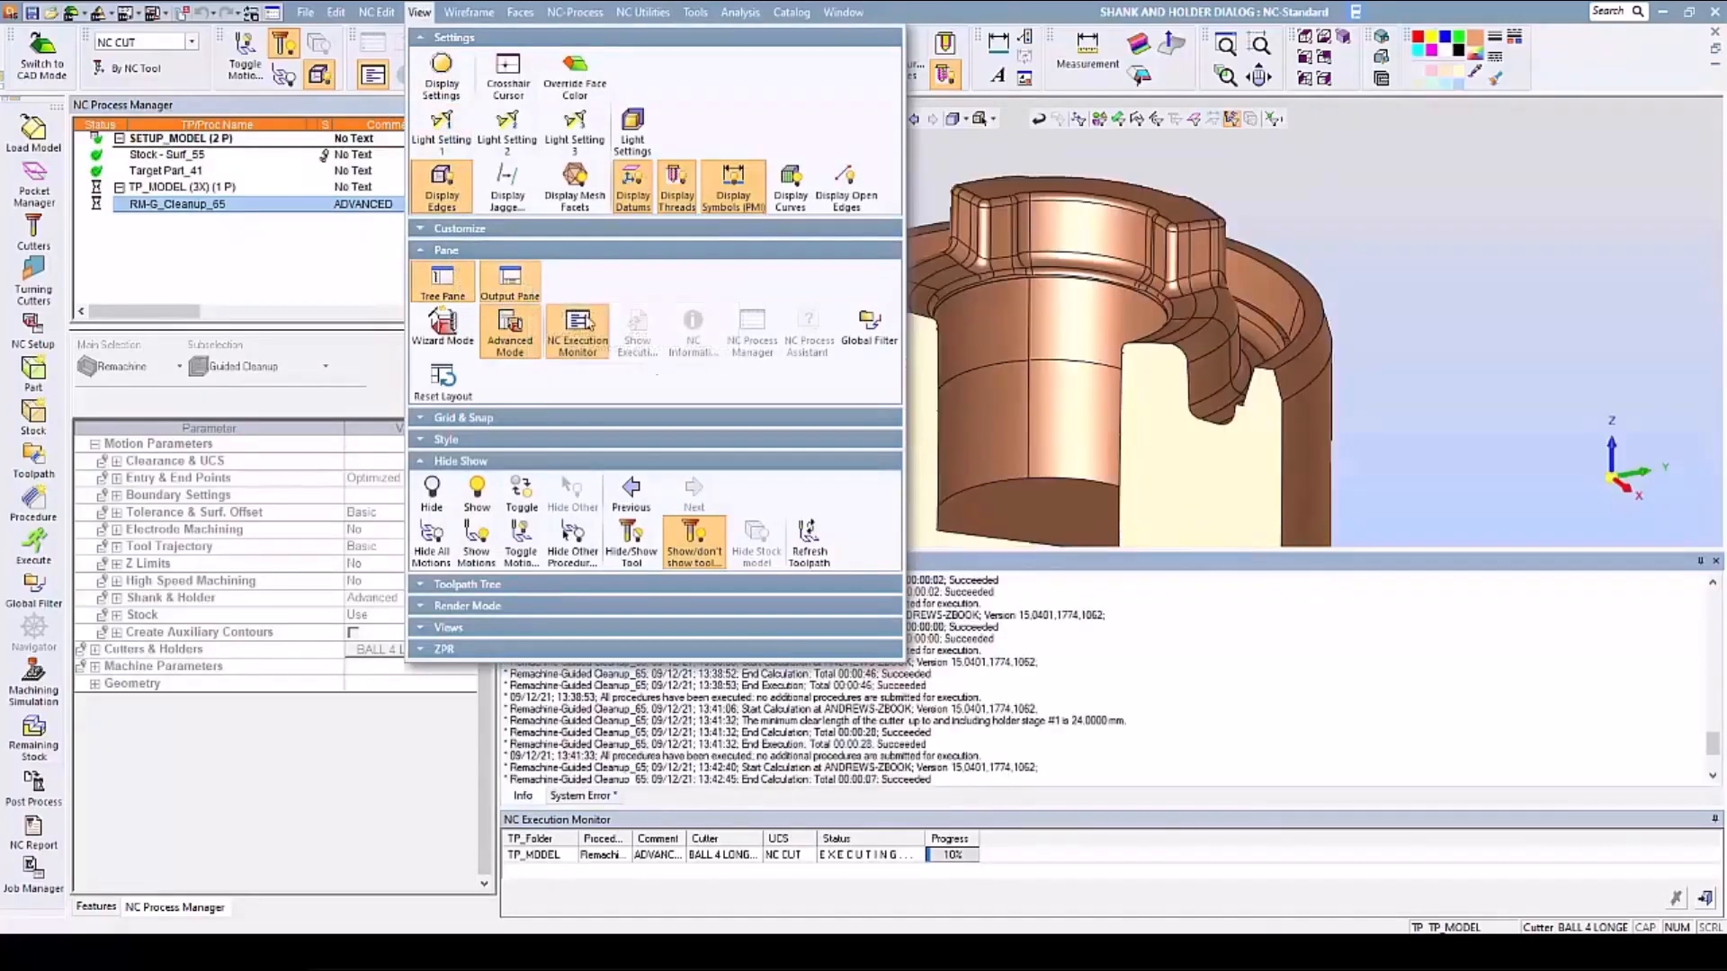
left_click(1346, 670)
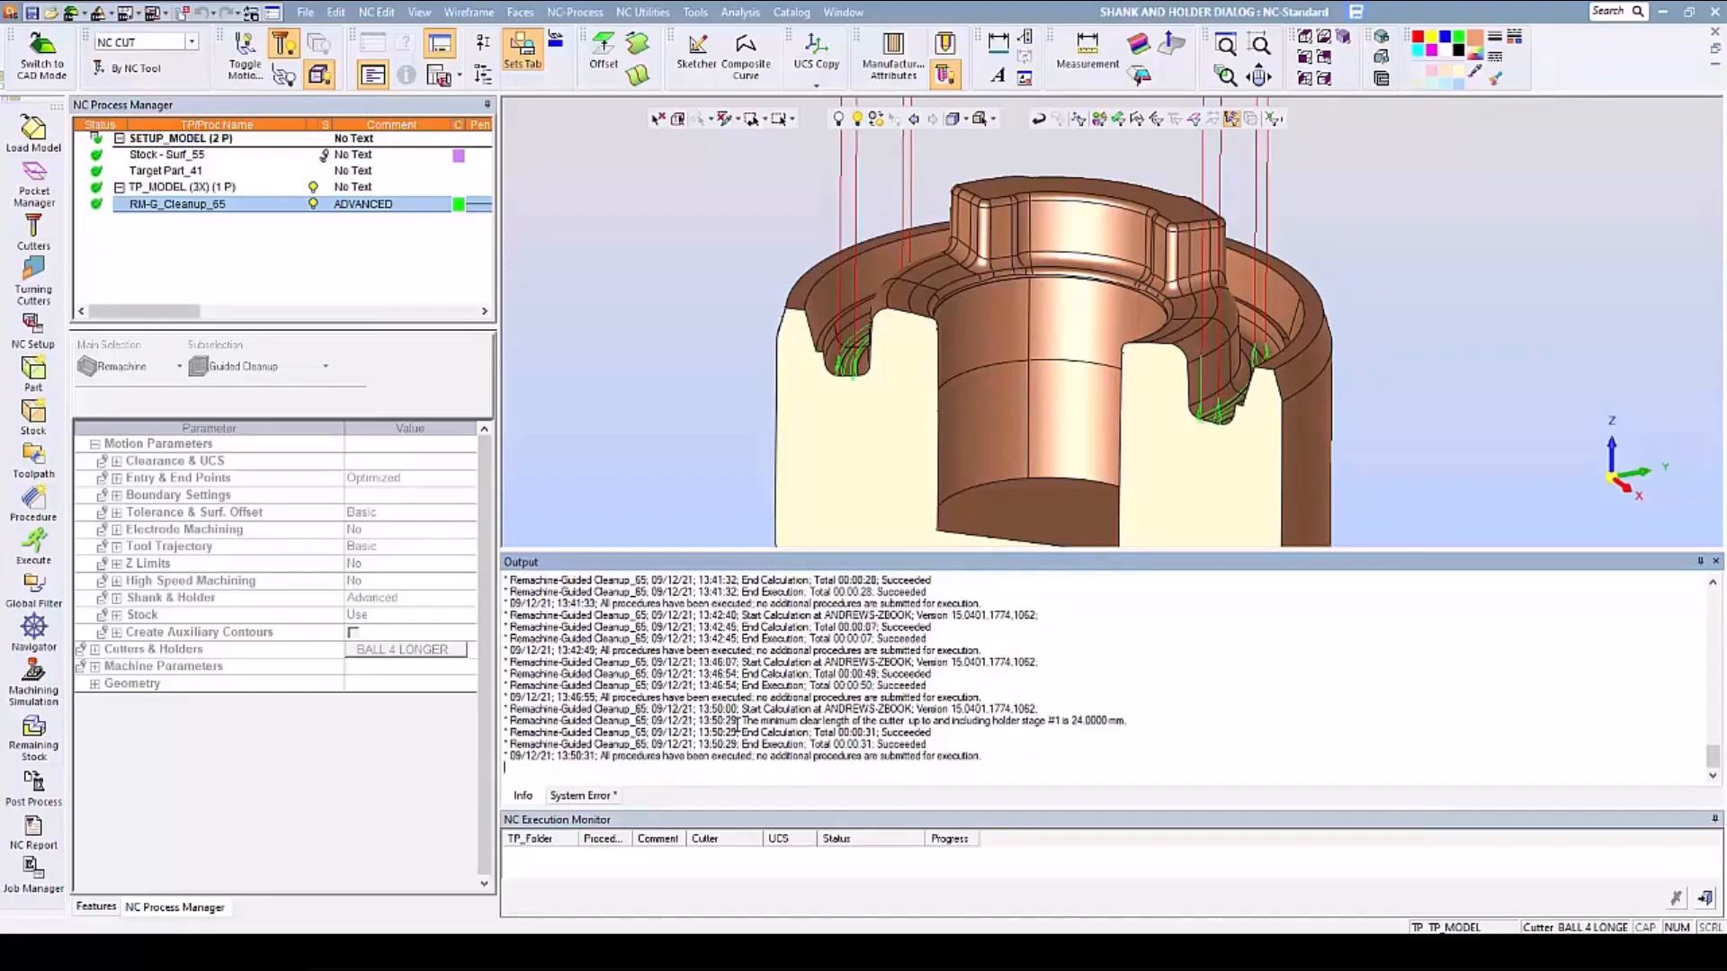
left_click_drag(740, 722, 1124, 719)
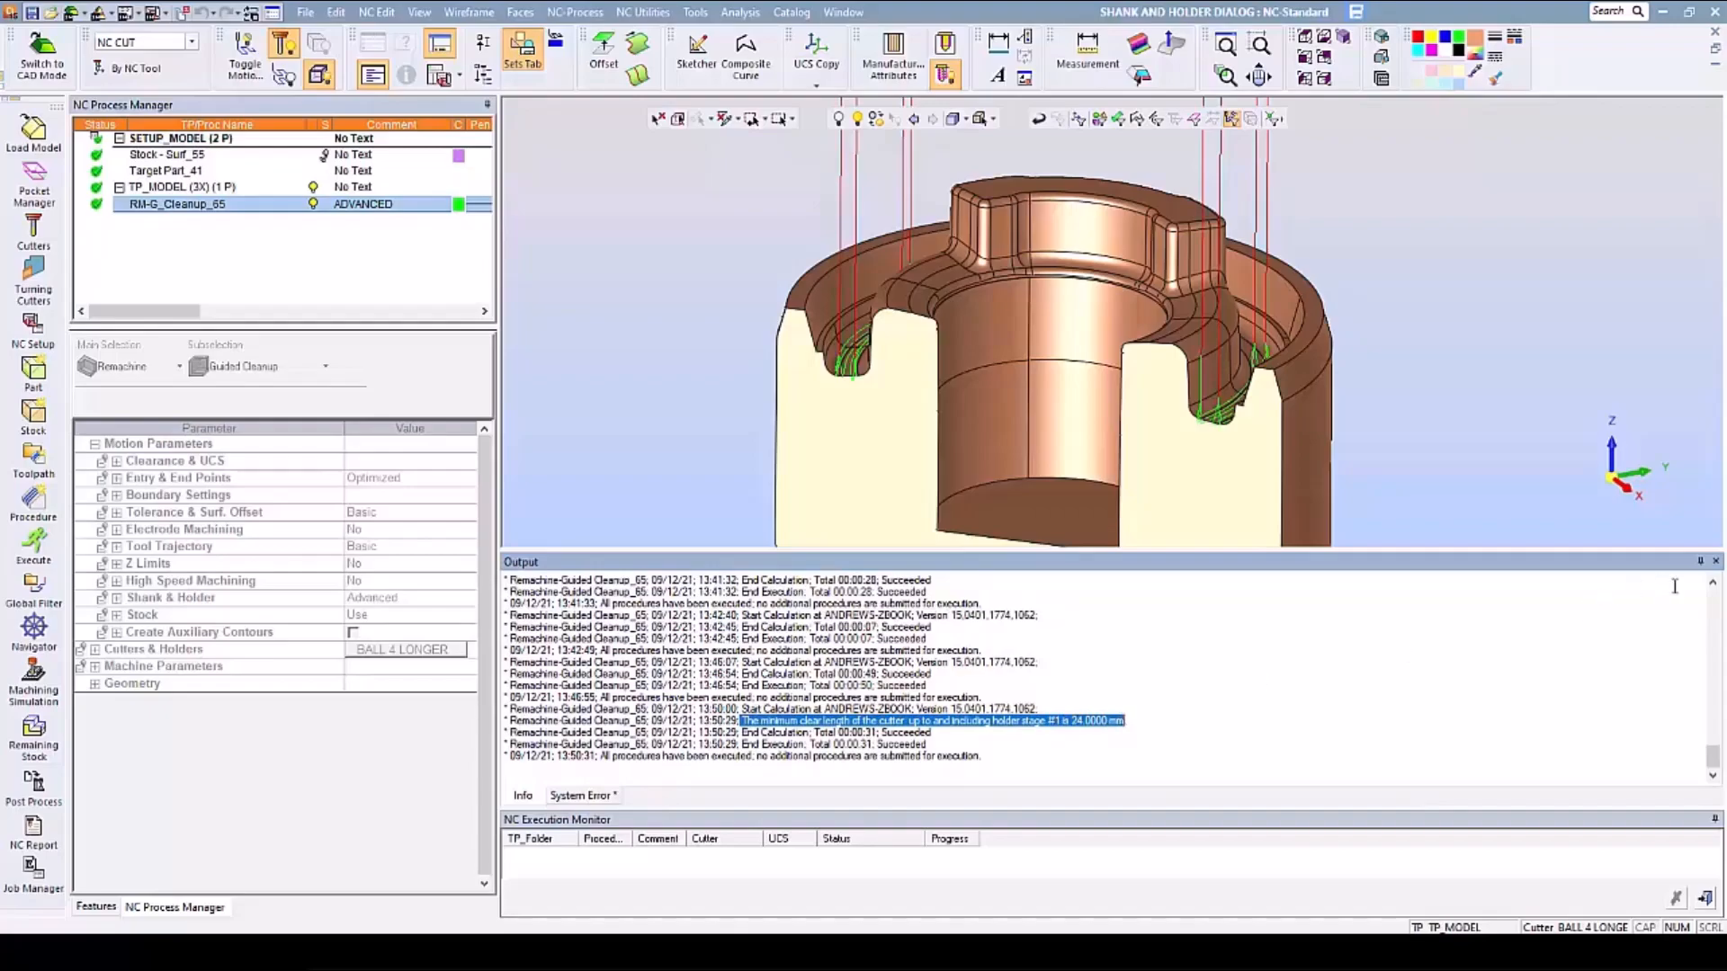
left_click(1715, 561)
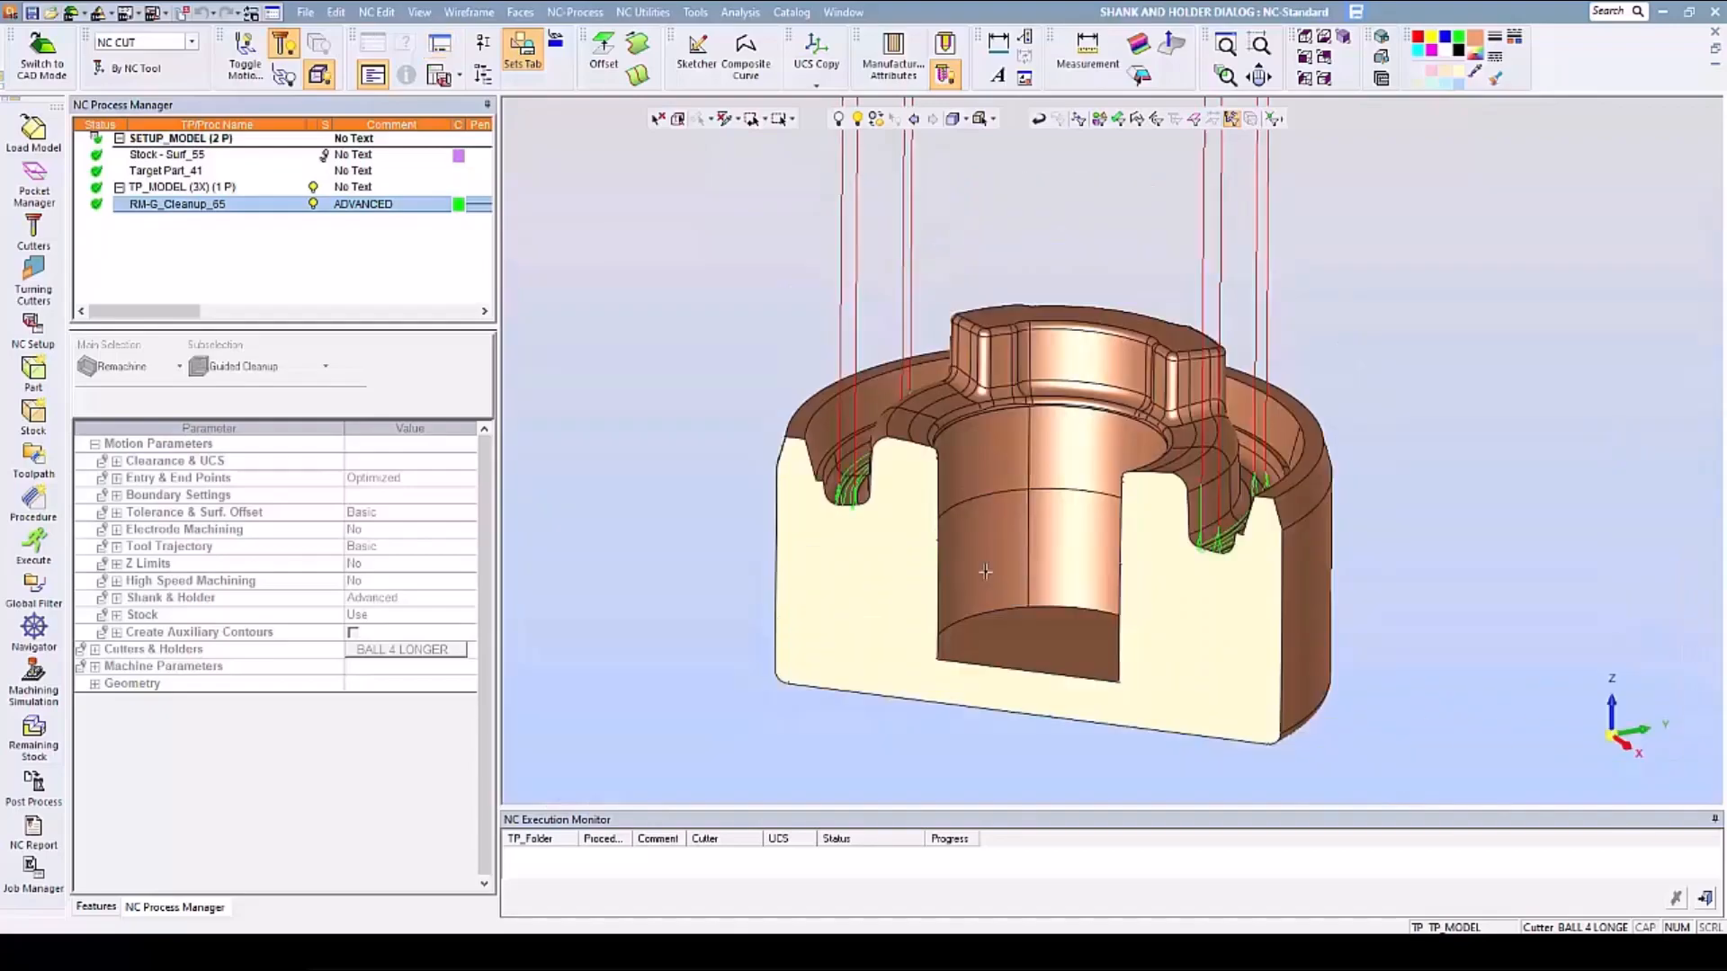
- Examine the clear length and shank free length of cutter BALL 4 LONGER_SHORT in Cutters and Holders, and exit without changes
left_click(35, 231)
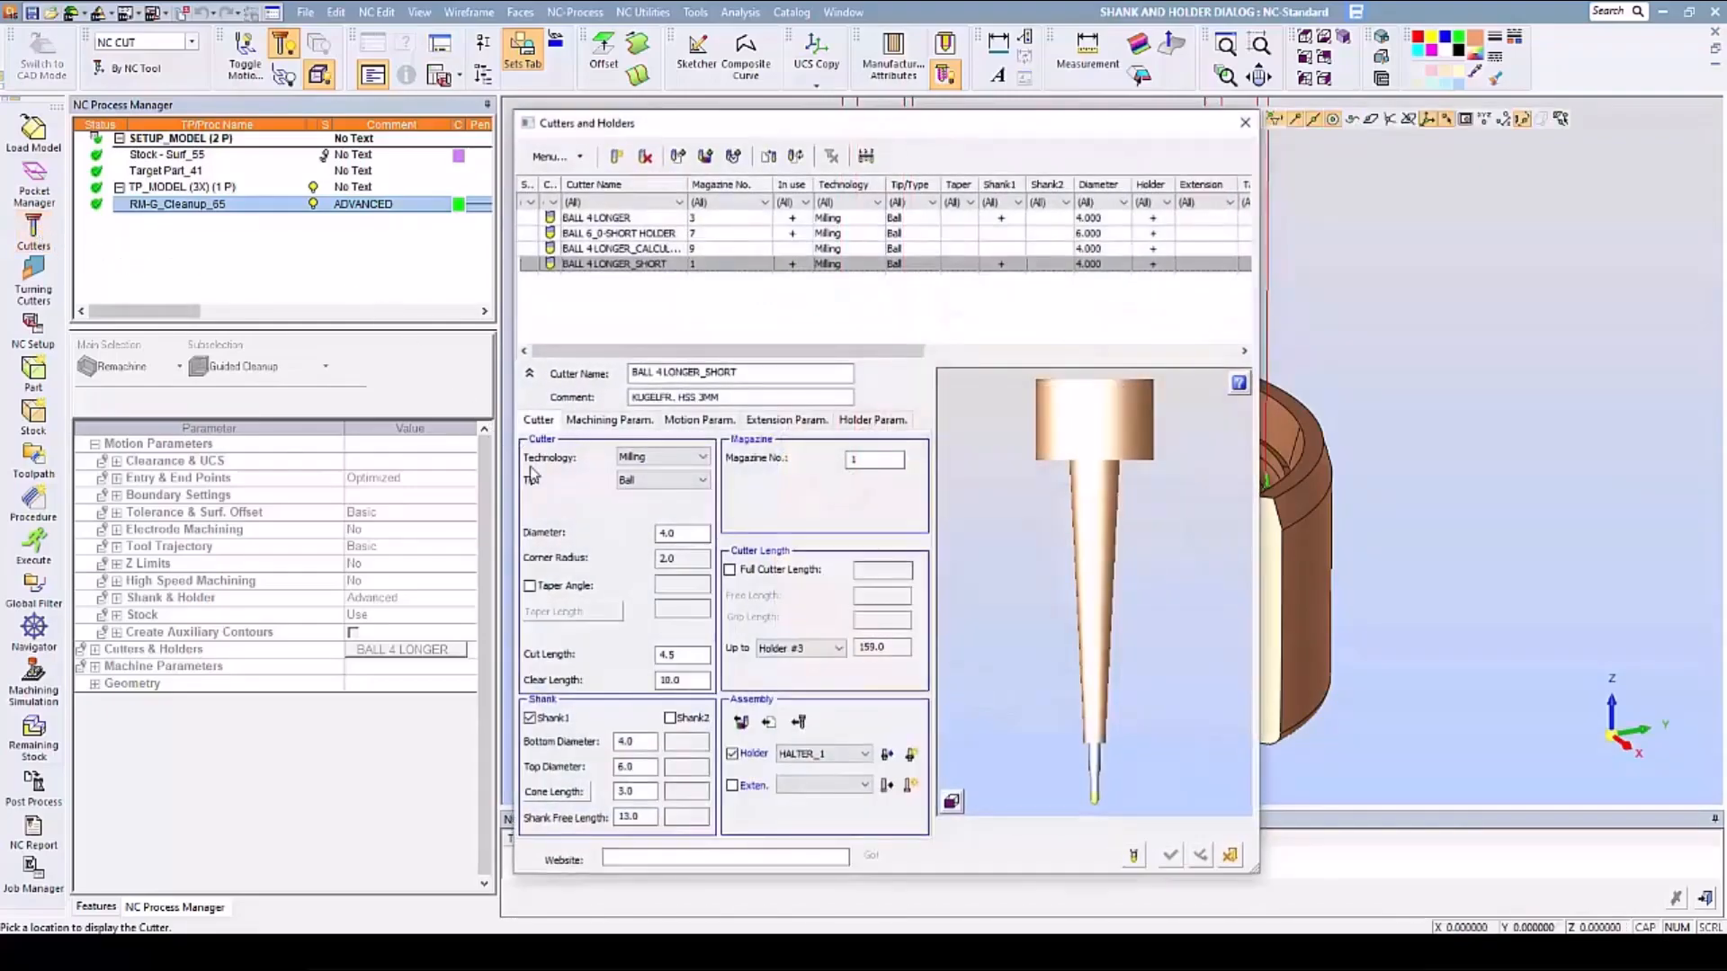
double_click(682, 681)
double_click(644, 817)
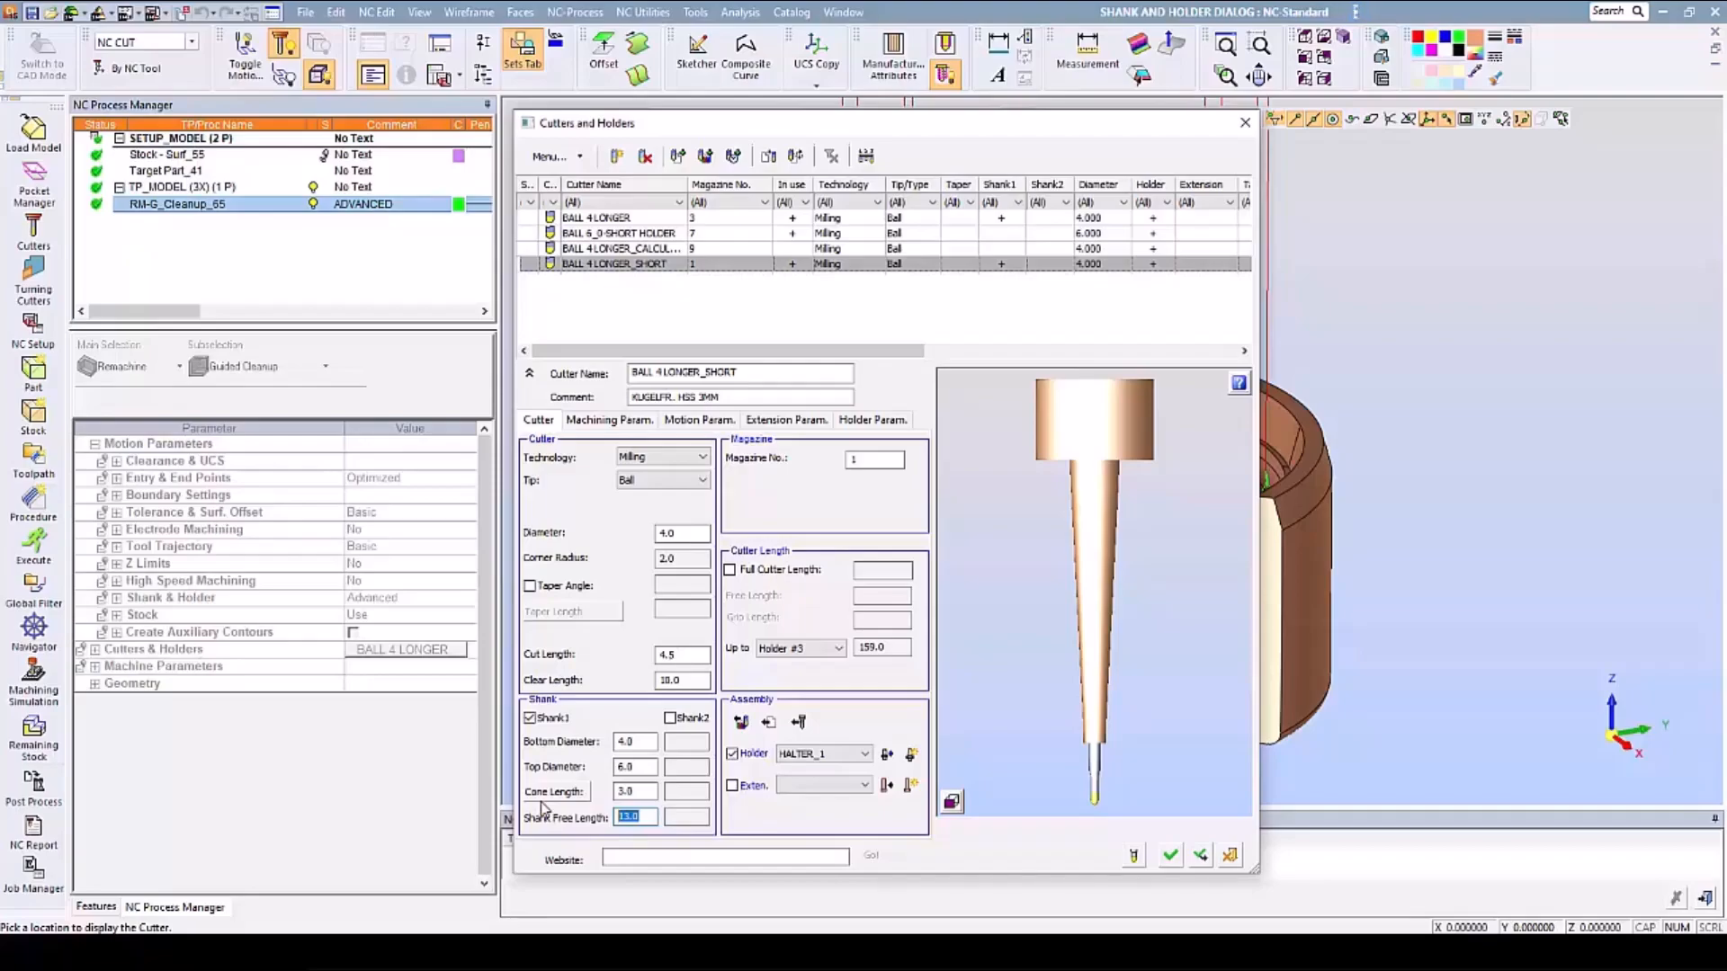
left_click(1231, 857)
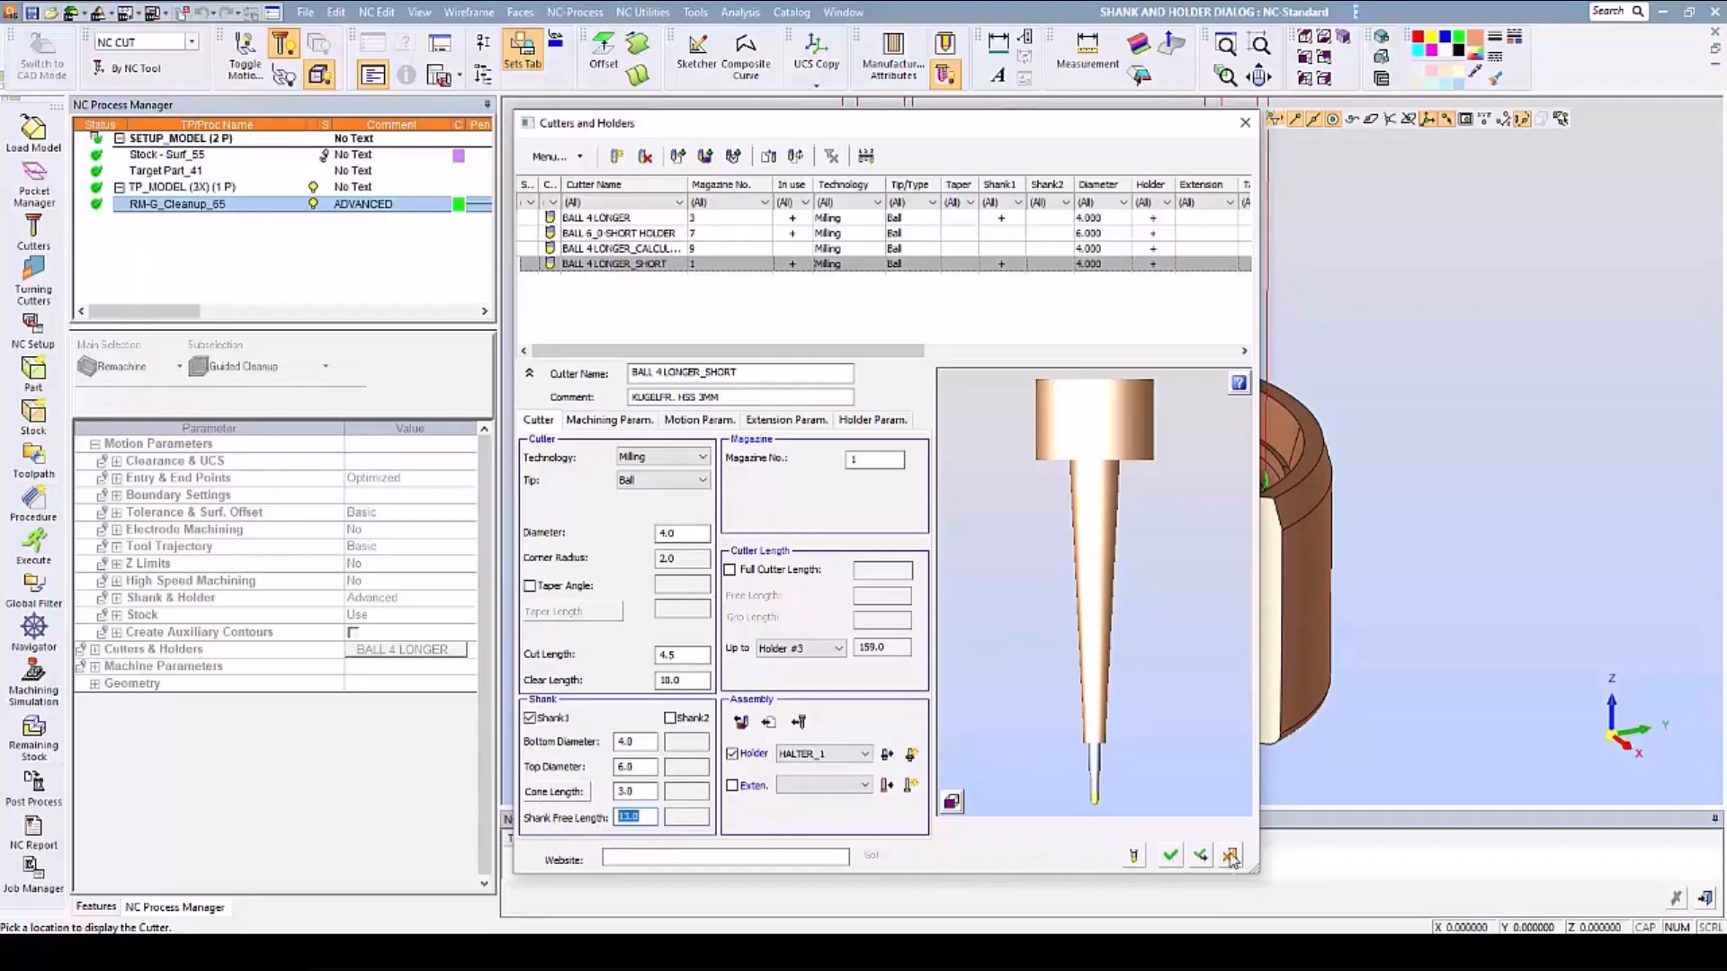